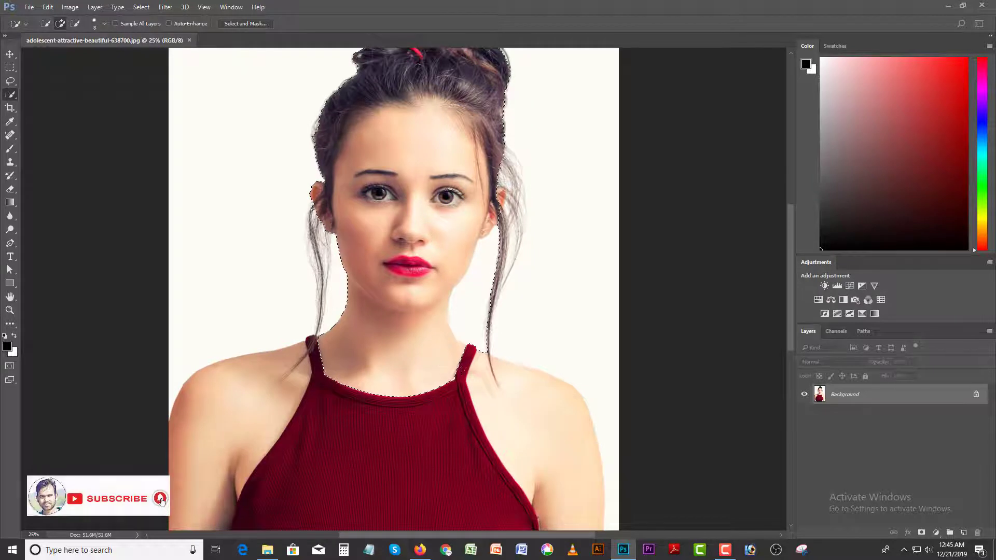
# Step: Extend the quick selection over both bare shoulders and arms beside the red top
pyautogui.moveTo(465, 369); pyautogui.dragTo(537, 465)
pyautogui.scroll(-3, 464, 351)
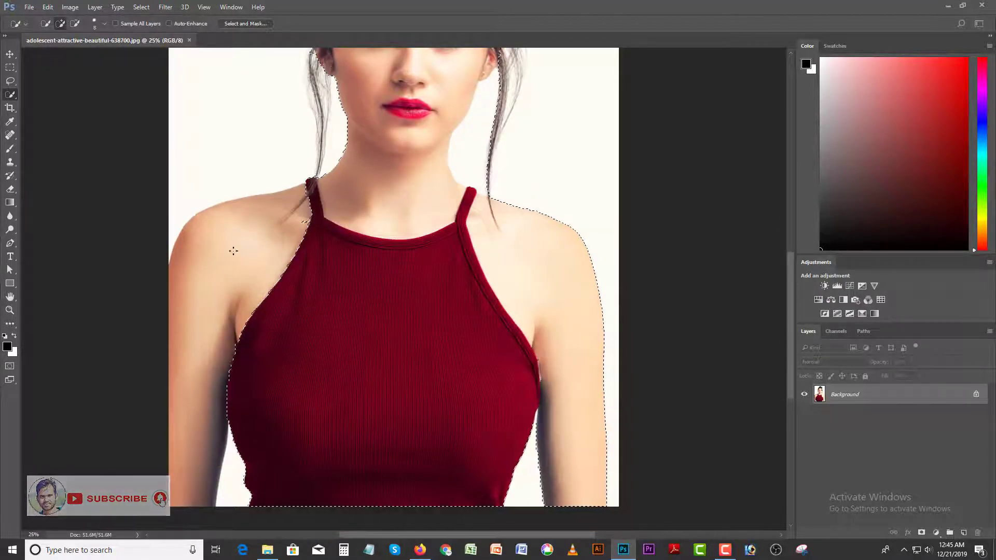
pyautogui.moveTo(233, 251); pyautogui.dragTo(223, 271)
pyautogui.scroll(2, 453, 196)
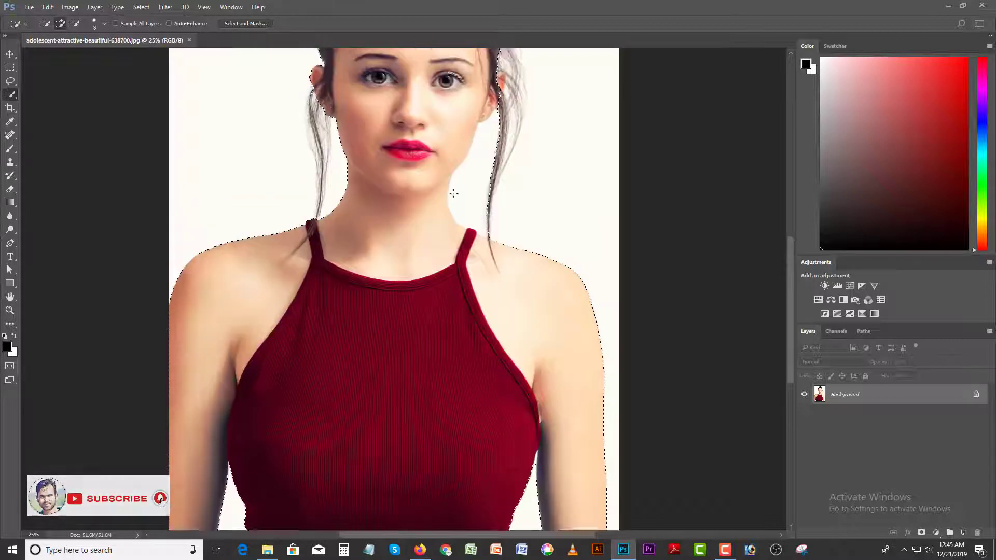
# Step: Enlarge the selection brush and subtract the white background between the neck and the loose hair strand on the right side of the face
pyautogui.keyDown('ctrl'); pyautogui.click(556, 214); pyautogui.keyUp('ctrl')
pyautogui.keyDown('ctrl'); pyautogui.click(556, 214); pyautogui.keyUp('ctrl')
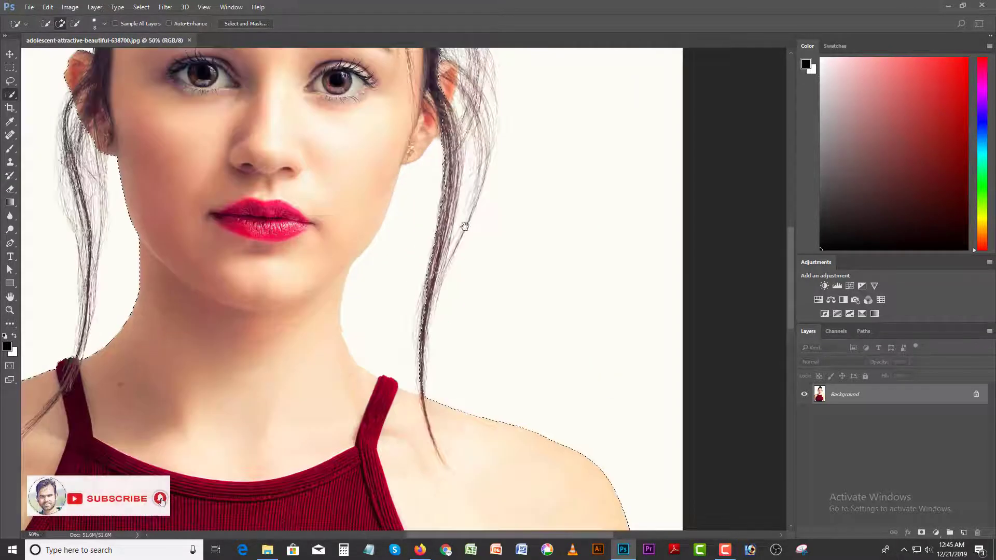
pyautogui.moveTo(466, 226); pyautogui.dragTo(497, 252)
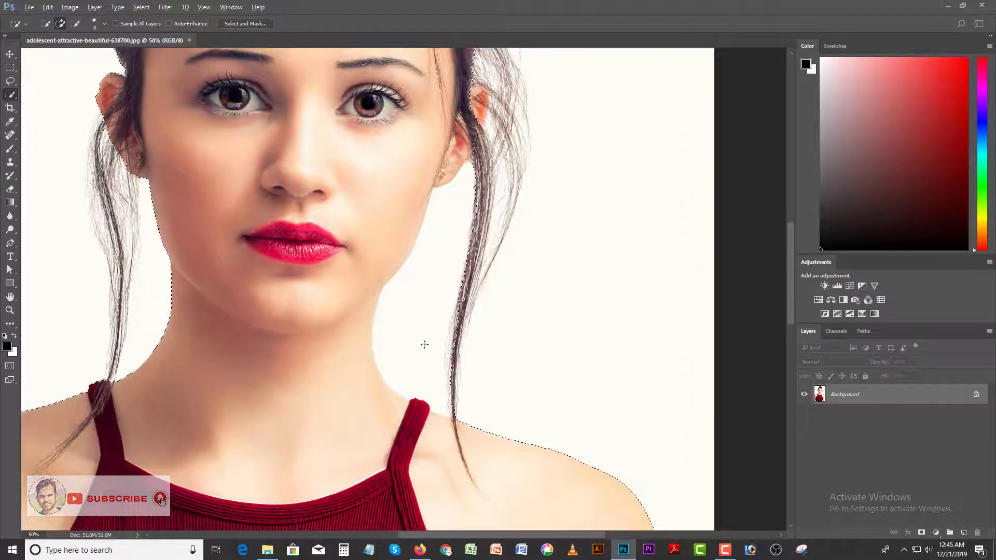
pyautogui.press('alt')
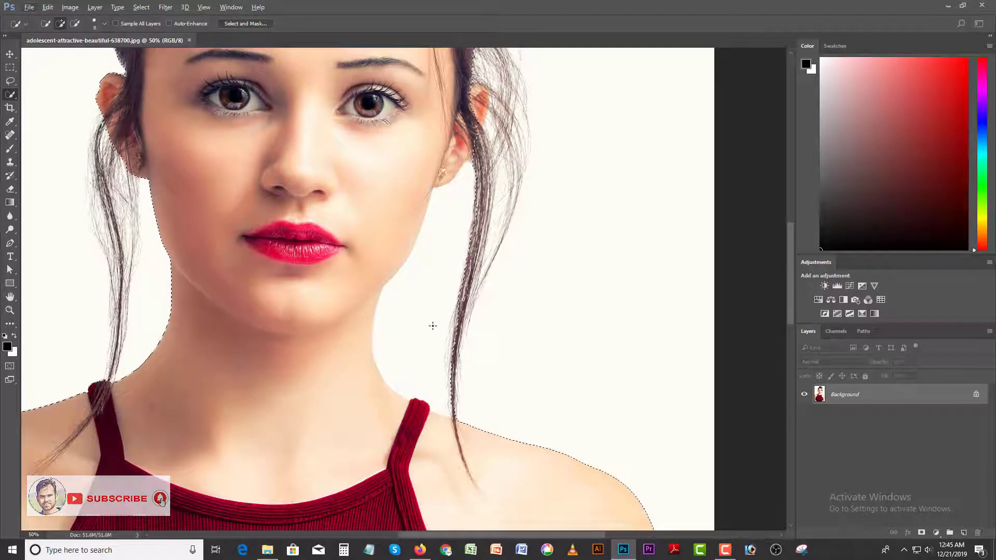
pyautogui.press(']')
pyautogui.press(']')
pyautogui.press(']')
pyautogui.press(']')
pyautogui.press(']')
pyautogui.press(']')
pyautogui.press(']')
pyautogui.press(']')
pyautogui.press(']')
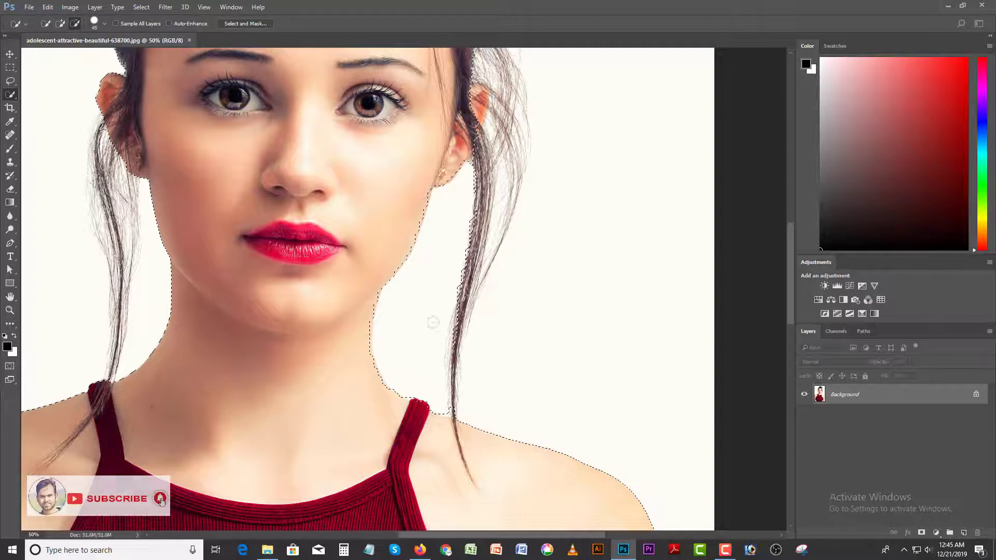
pyautogui.moveTo(443, 271); pyautogui.dragTo(445, 264)
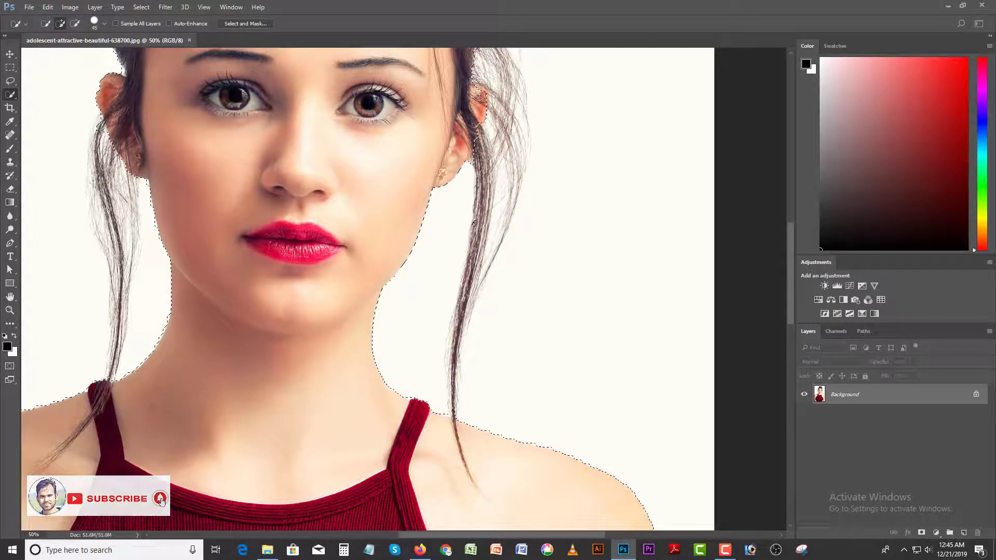
# Step: Examine the selection outline around the woman's hair, face, neck, shoulders and top
pyautogui.moveTo(360, 174); pyautogui.dragTo(427, 185)
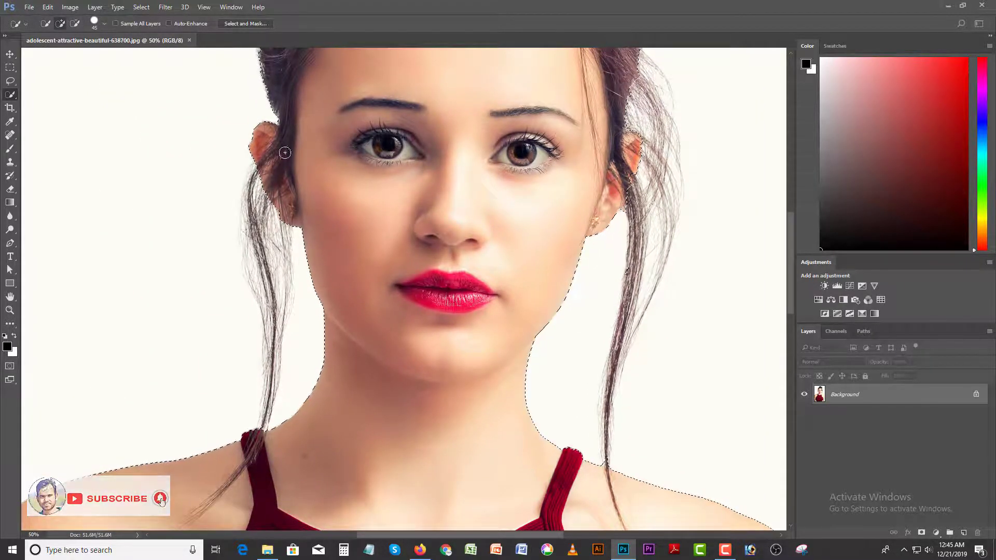
pyautogui.moveTo(285, 152); pyautogui.dragTo(257, 345)
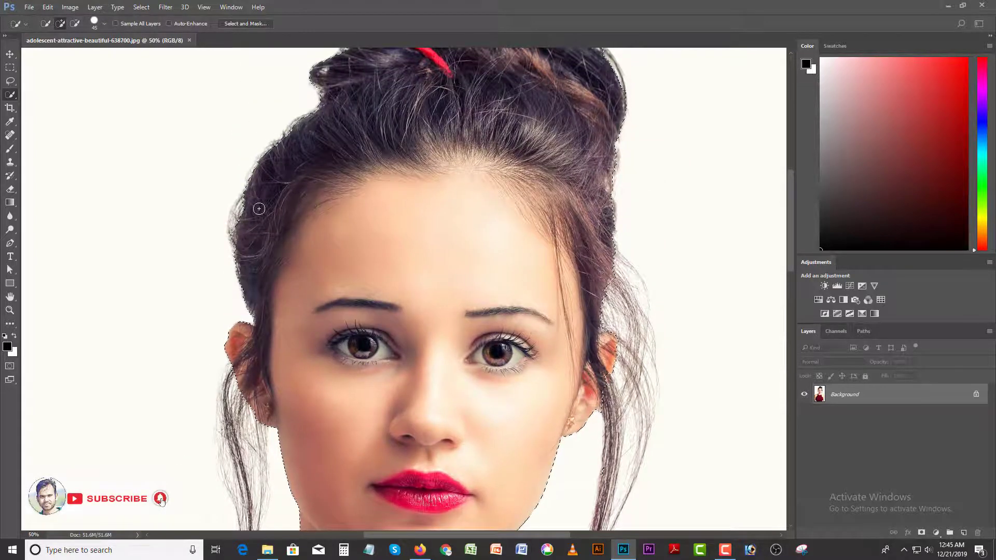
pyautogui.moveTo(451, 191)
pyautogui.mouseDown()
pyautogui.moveTo(367, 389)
pyautogui.moveTo(461, 201)
pyautogui.mouseUp()
pyautogui.moveTo(424, 349); pyautogui.dragTo(441, 191)
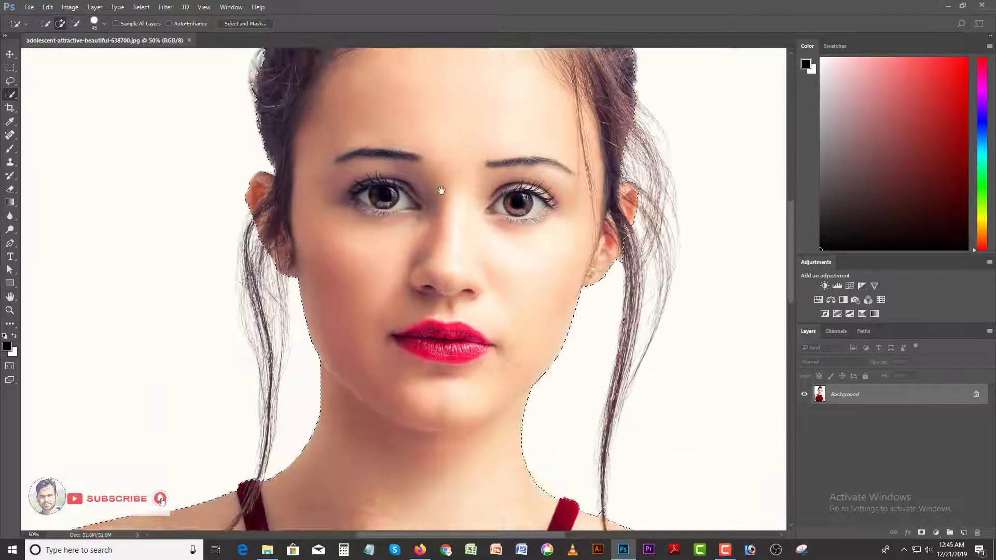
pyautogui.moveTo(447, 408); pyautogui.dragTo(451, 200)
pyautogui.moveTo(442, 442); pyautogui.dragTo(409, 285)
pyautogui.moveTo(404, 366); pyautogui.dragTo(400, 254)
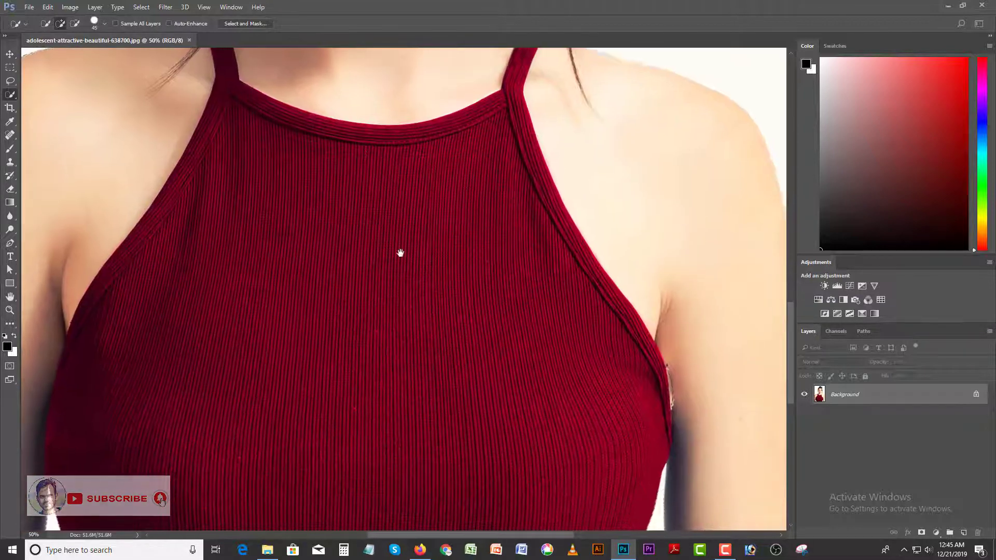
pyautogui.moveTo(407, 332); pyautogui.dragTo(453, 279)
pyautogui.scroll(-3, 454, 279)
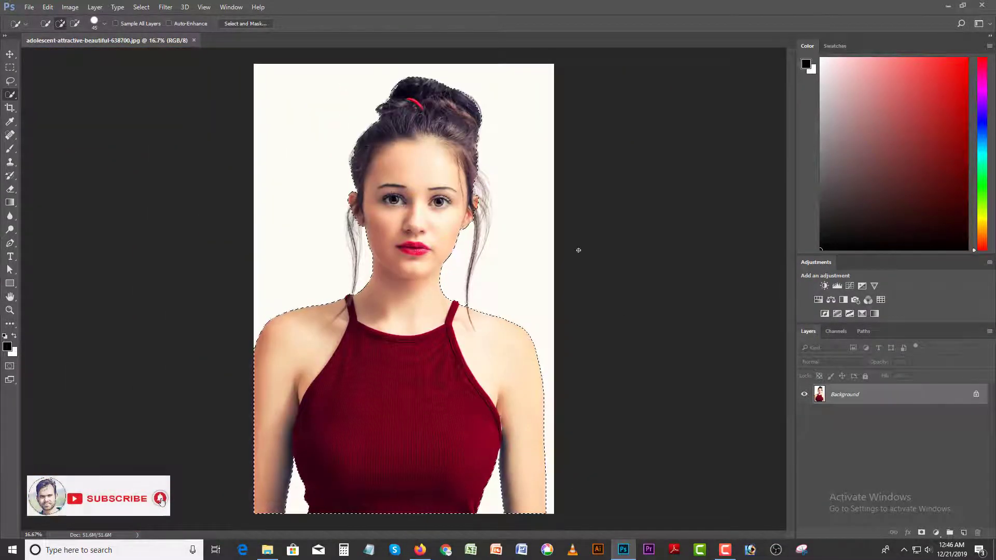
# Step: Open the selection in Select and Mask and set the preview transparency to 25%
pyautogui.click(241, 23)
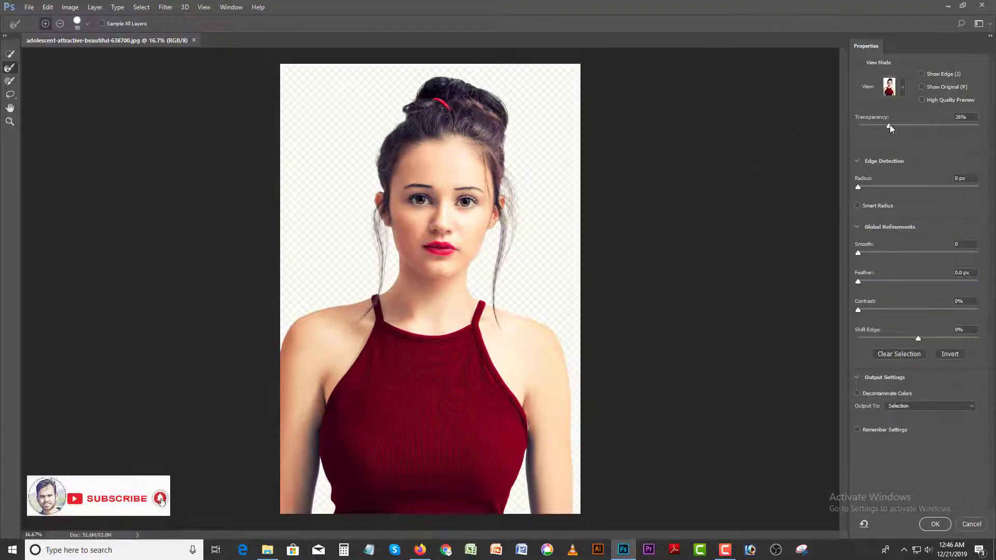
pyautogui.moveTo(889, 126)
pyautogui.mouseDown()
pyautogui.moveTo(993, 129)
pyautogui.moveTo(887, 130)
pyautogui.mouseUp()
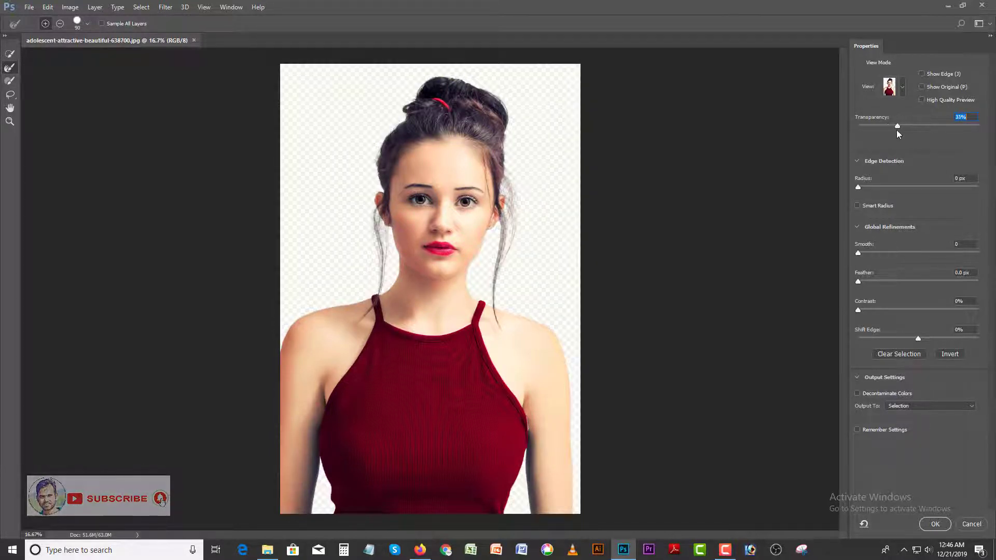
pyautogui.click(489, 75)
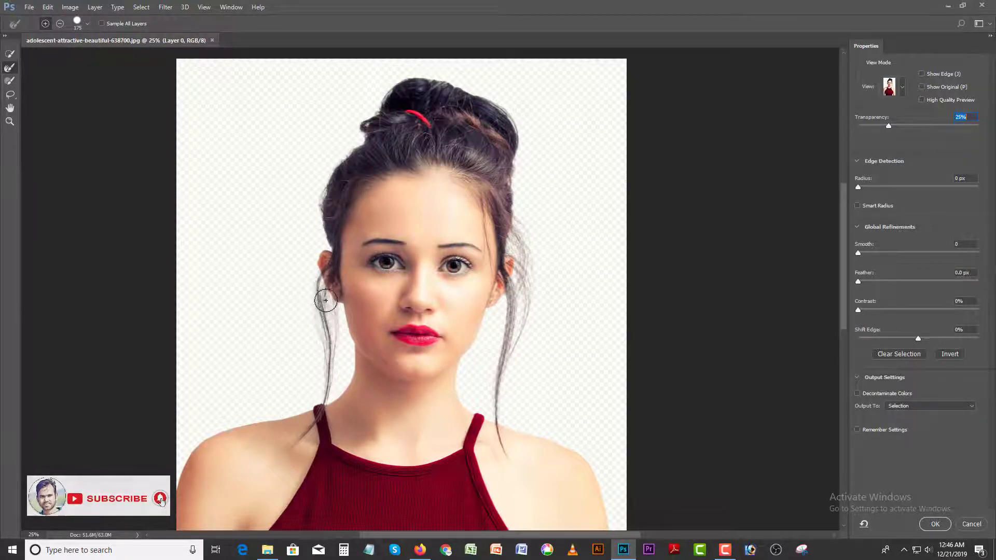
# Step: Refine the selection edge along the loose hair strand on the left side of the face with the Refine Edge brush
pyautogui.click(314, 392)
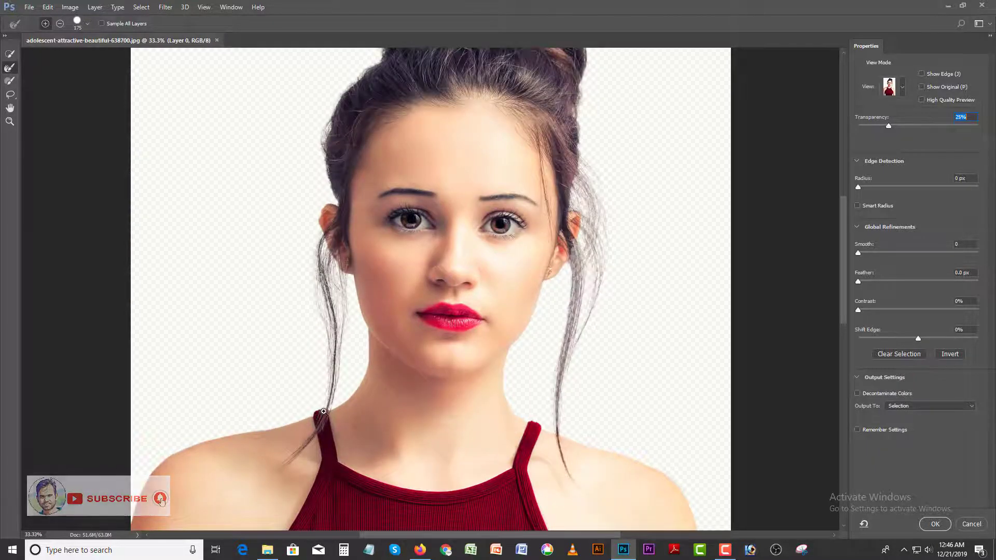
pyautogui.click(324, 411)
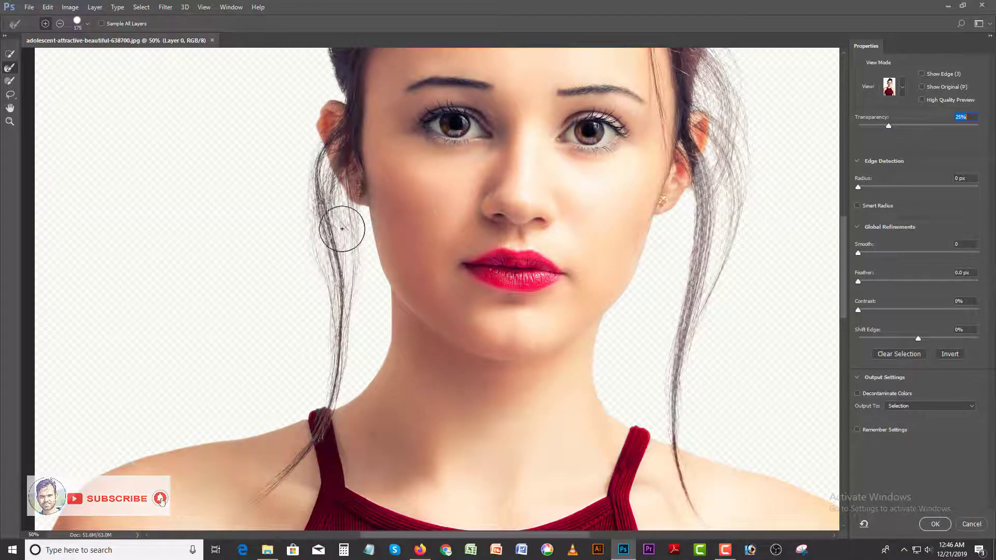
pyautogui.moveTo(342, 228)
pyautogui.mouseDown()
pyautogui.moveTo(323, 178)
pyautogui.moveTo(290, 151)
pyautogui.moveTo(287, 238)
pyautogui.mouseUp()
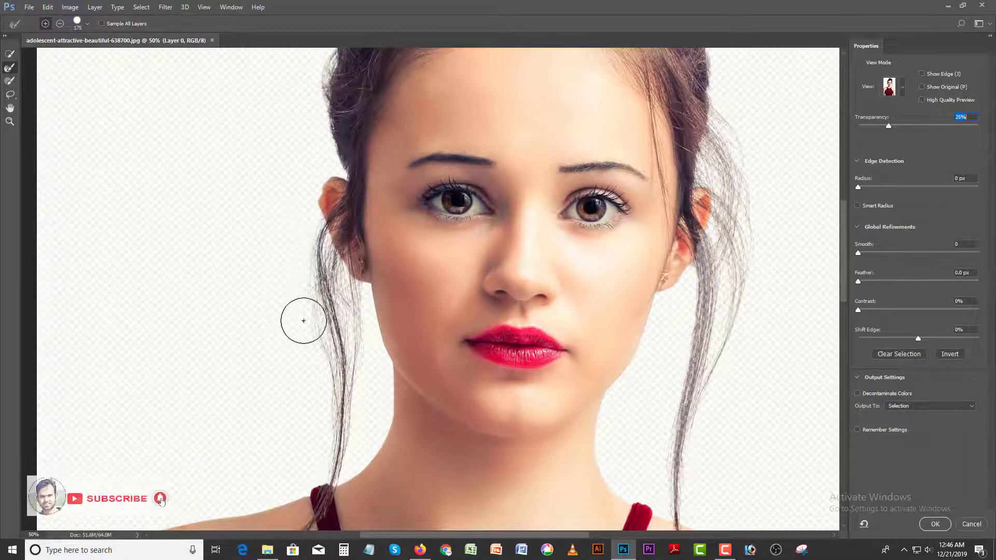
pyautogui.moveTo(312, 383); pyautogui.dragTo(305, 261)
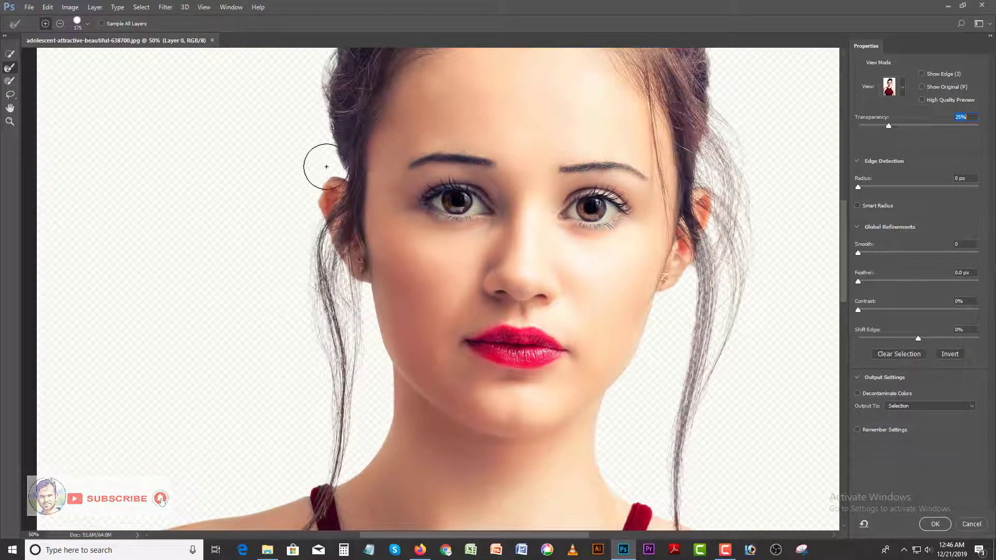
# Step: Reduce the Refine Edge brush size and refine the hair edge from above the left ear around the bun to the right side
pyautogui.moveTo(308, 144); pyautogui.dragTo(302, 431)
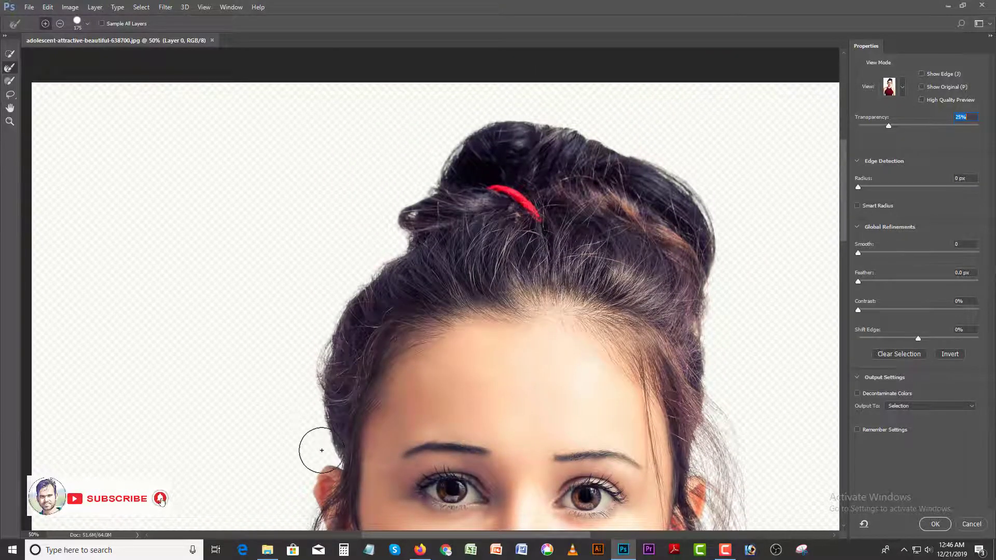
pyautogui.press('[')
pyautogui.press('[')
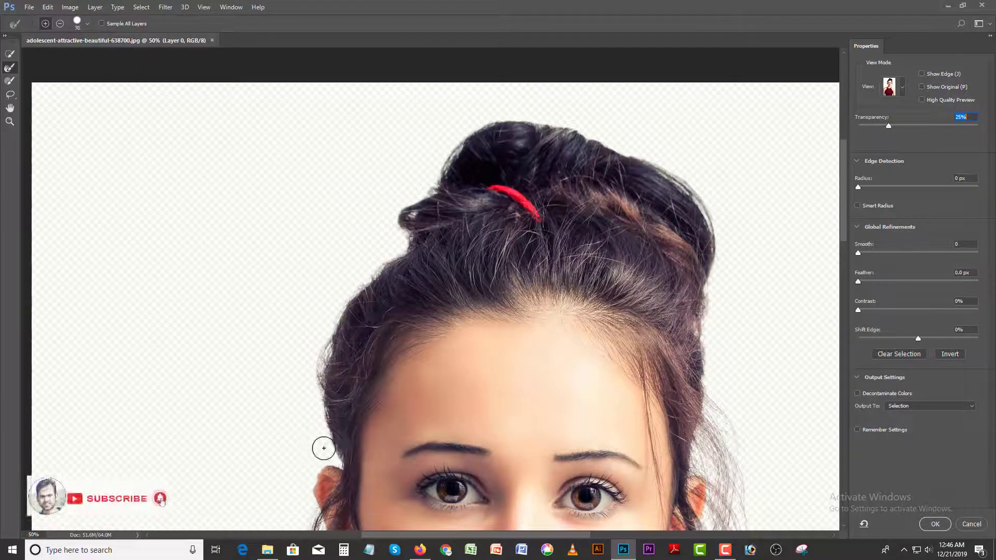
pyautogui.moveTo(334, 457)
pyautogui.mouseDown()
pyautogui.moveTo(317, 379)
pyautogui.moveTo(330, 326)
pyautogui.moveTo(309, 368)
pyautogui.moveTo(303, 353)
pyautogui.moveTo(319, 341)
pyautogui.mouseUp()
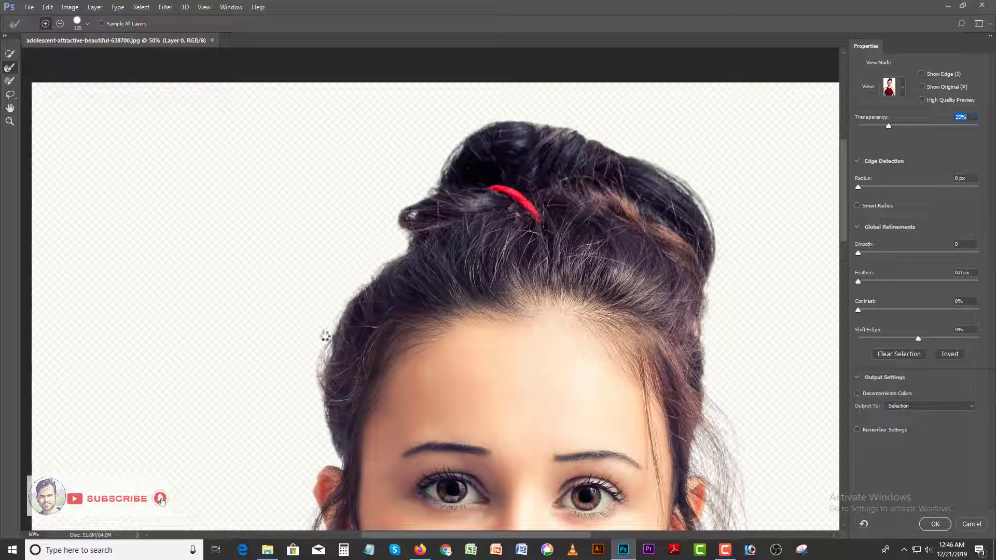
pyautogui.moveTo(330, 319)
pyautogui.mouseDown()
pyautogui.moveTo(356, 276)
pyautogui.moveTo(394, 245)
pyautogui.moveTo(460, 122)
pyautogui.moveTo(486, 110)
pyautogui.moveTo(538, 111)
pyautogui.moveTo(584, 123)
pyautogui.moveTo(698, 184)
pyautogui.moveTo(719, 252)
pyautogui.moveTo(718, 229)
pyautogui.moveTo(711, 287)
pyautogui.moveTo(723, 272)
pyautogui.moveTo(711, 331)
pyautogui.moveTo(726, 400)
pyautogui.moveTo(641, 210)
pyautogui.mouseUp()
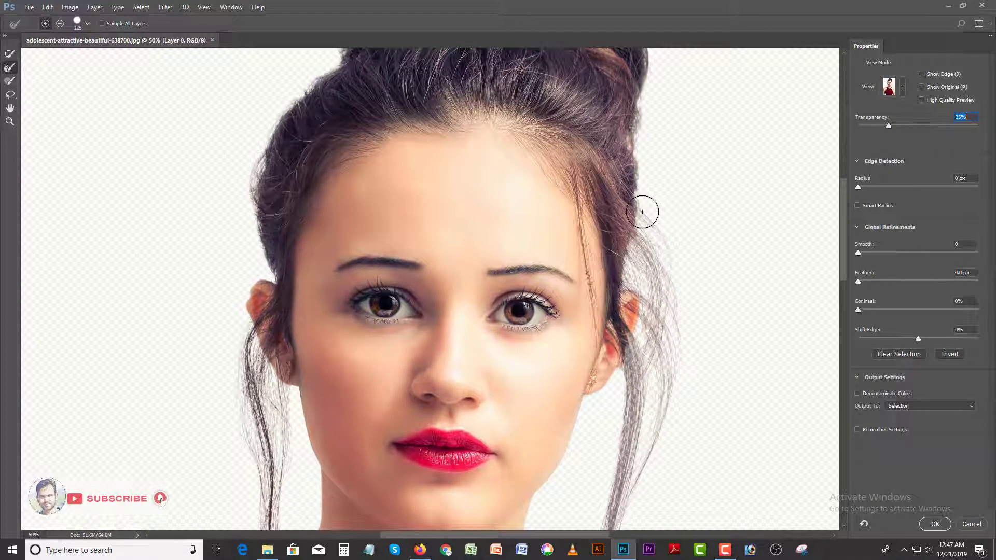
# Step: Refine the edge around the fine flyaway hairs beside the ear on the right side of the face
pyautogui.moveTo(662, 250); pyautogui.dragTo(652, 219)
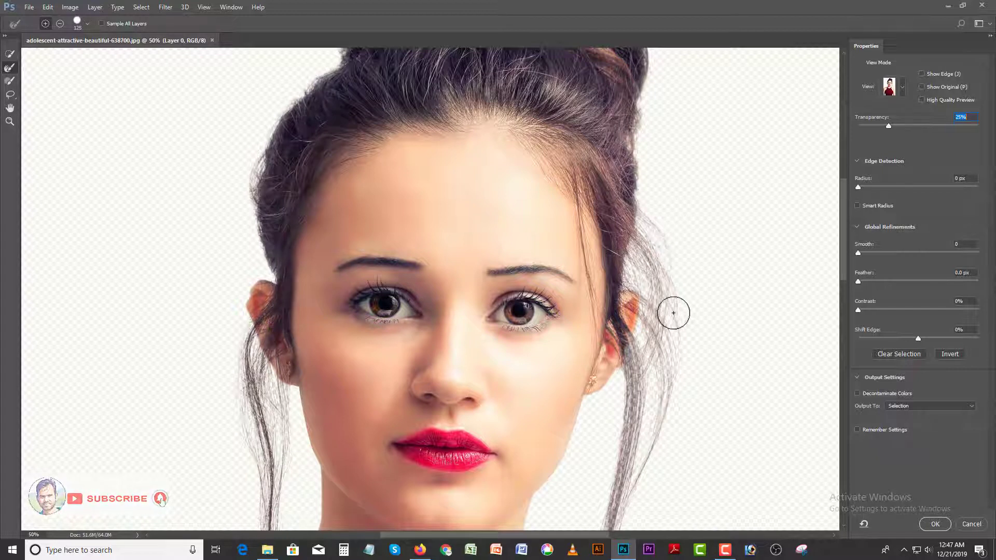
pyautogui.moveTo(673, 312); pyautogui.dragTo(669, 320)
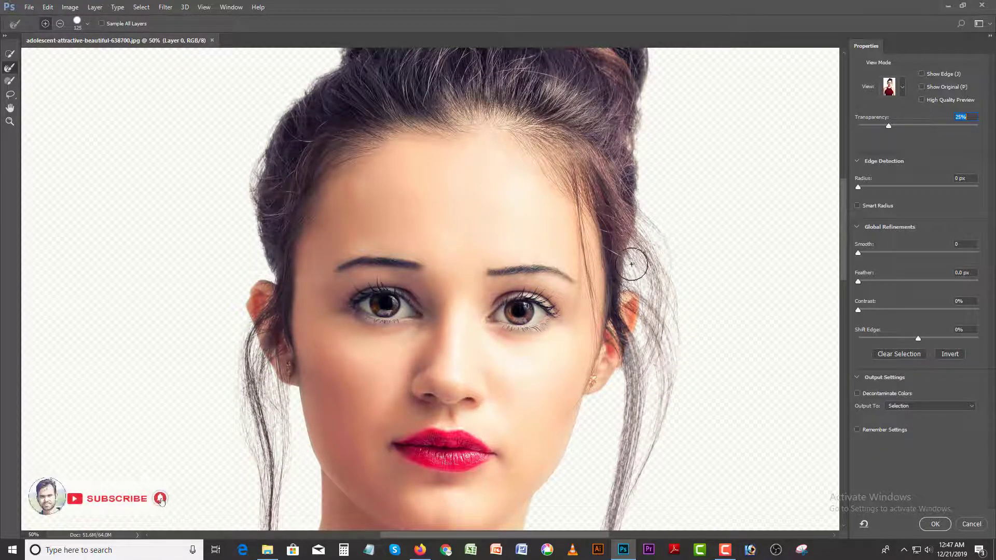
pyautogui.moveTo(645, 310)
pyautogui.mouseDown()
pyautogui.moveTo(668, 306)
pyautogui.moveTo(659, 417)
pyautogui.moveTo(646, 337)
pyautogui.mouseUp()
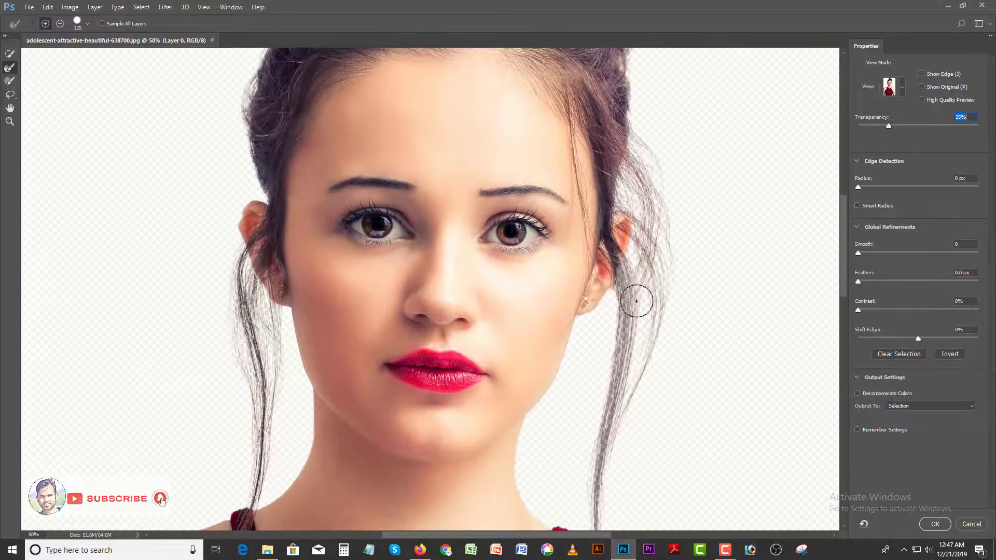
pyautogui.moveTo(622, 271); pyautogui.dragTo(625, 275)
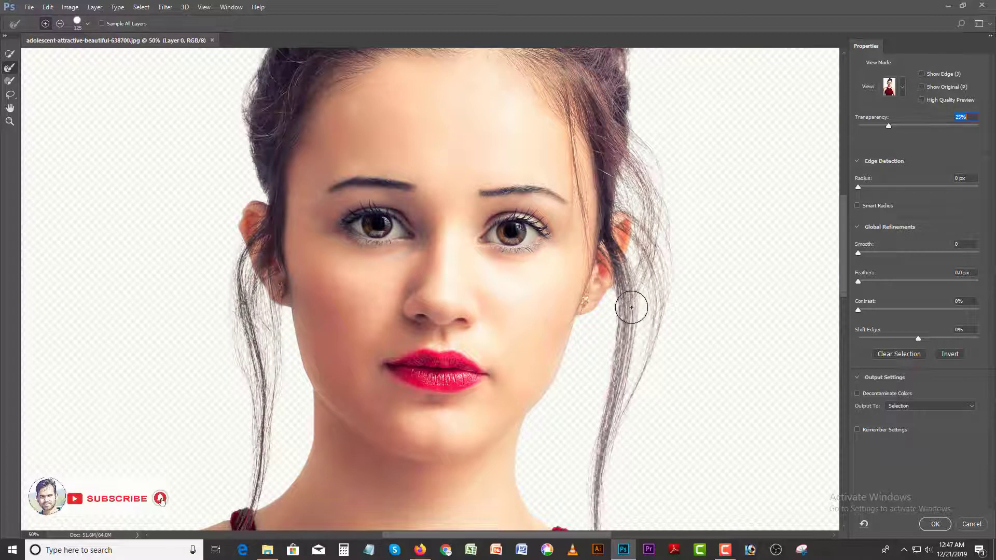
pyautogui.moveTo(632, 308); pyautogui.dragTo(632, 302)
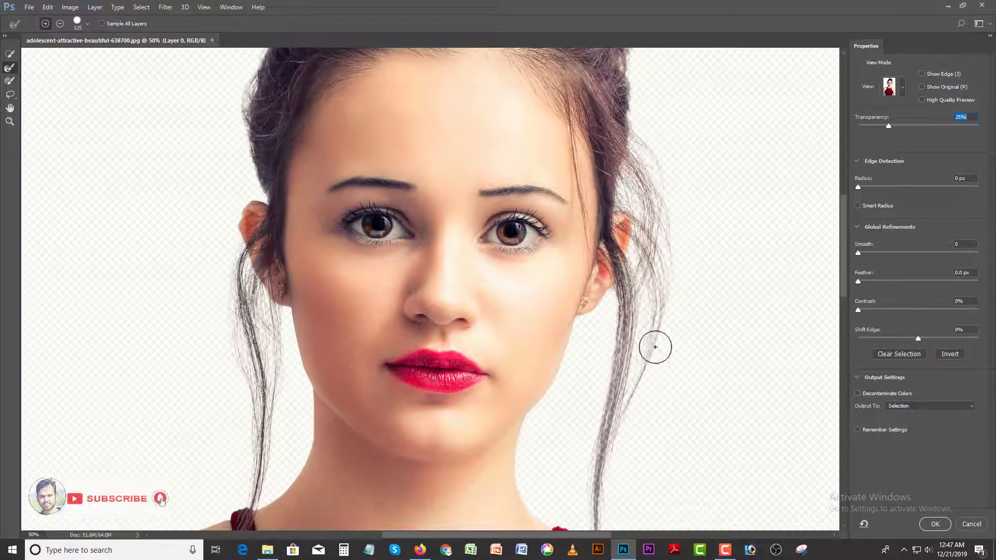
# Step: Refine the edge of the long right-side hair strand down to the shoulder and touch up its outer hairs
pyautogui.moveTo(656, 347)
pyautogui.mouseDown()
pyautogui.moveTo(655, 275)
pyautogui.moveTo(627, 348)
pyautogui.moveTo(621, 423)
pyautogui.mouseUp()
pyautogui.moveTo(630, 309); pyautogui.dragTo(621, 440)
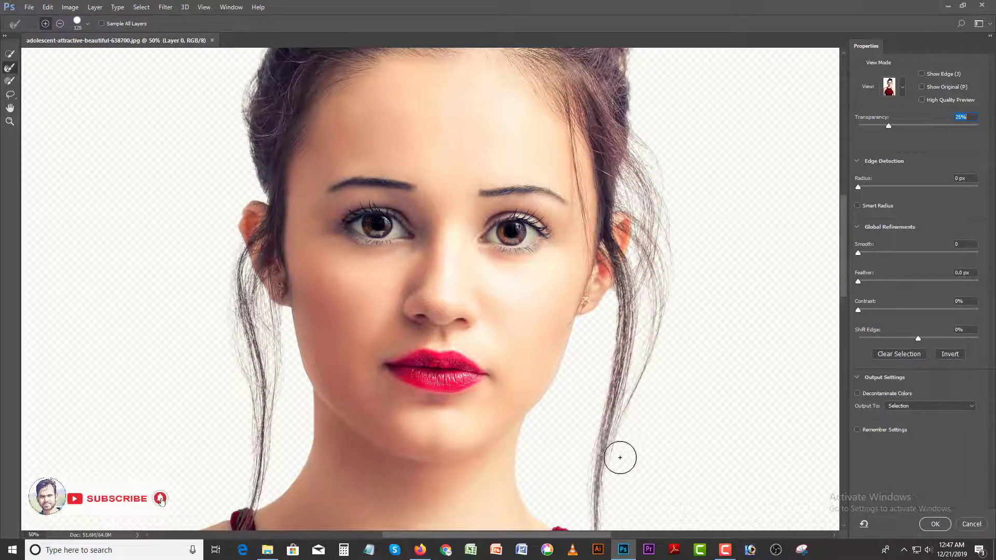
pyautogui.moveTo(620, 457); pyautogui.dragTo(637, 458)
pyautogui.scroll(-5, 642, 360)
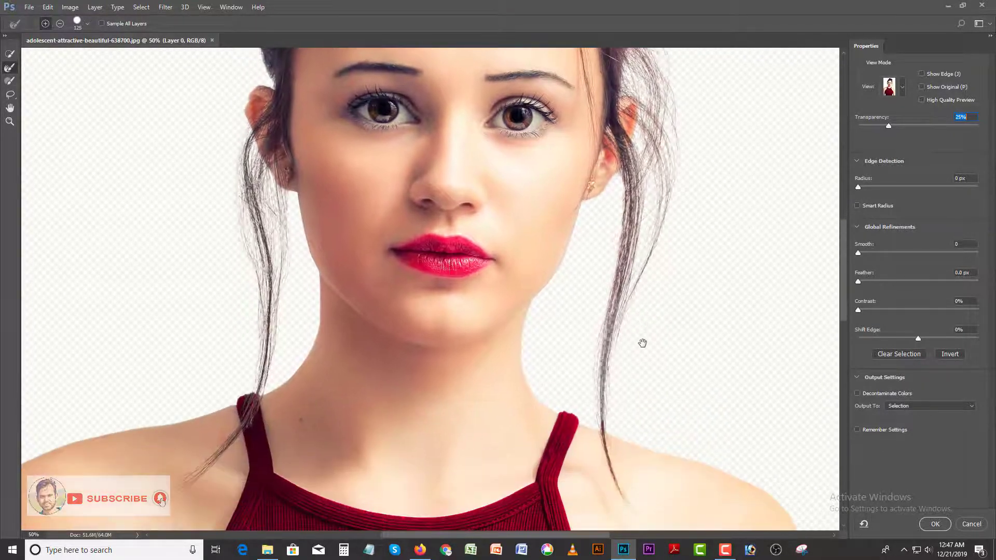
pyautogui.moveTo(602, 412); pyautogui.dragTo(605, 416)
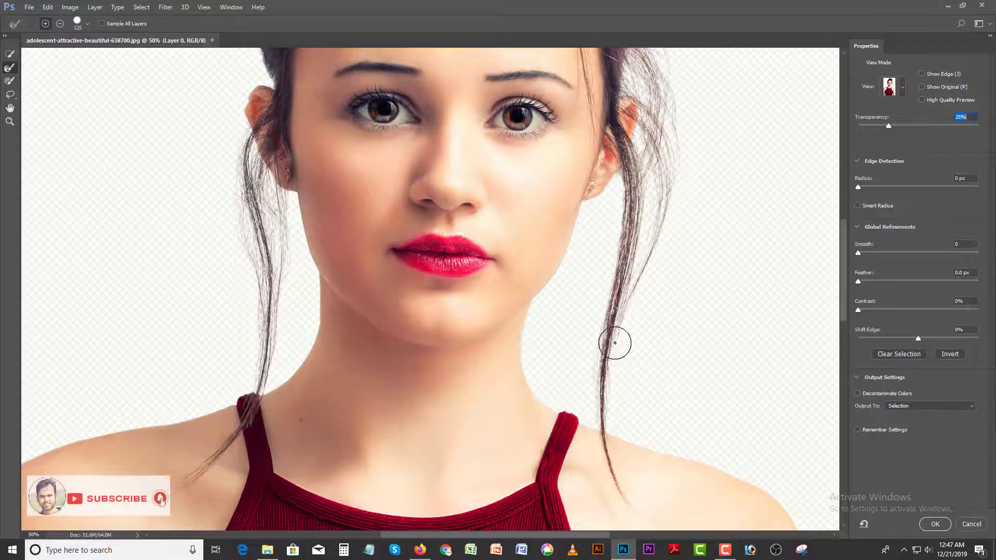
pyautogui.moveTo(671, 291); pyautogui.dragTo(656, 418)
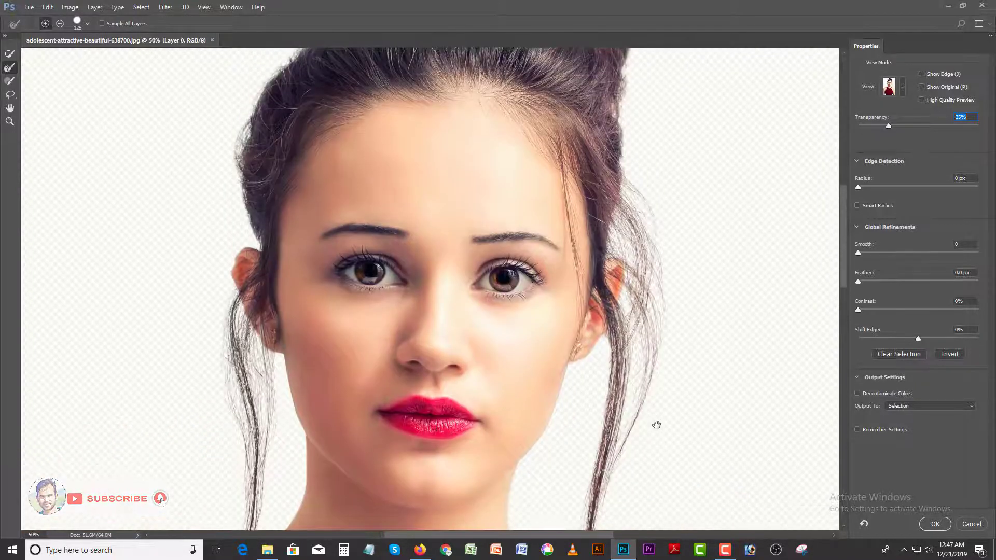
pyautogui.moveTo(649, 219)
pyautogui.mouseDown()
pyautogui.moveTo(657, 366)
pyautogui.moveTo(649, 300)
pyautogui.moveTo(646, 359)
pyautogui.moveTo(652, 334)
pyautogui.mouseUp()
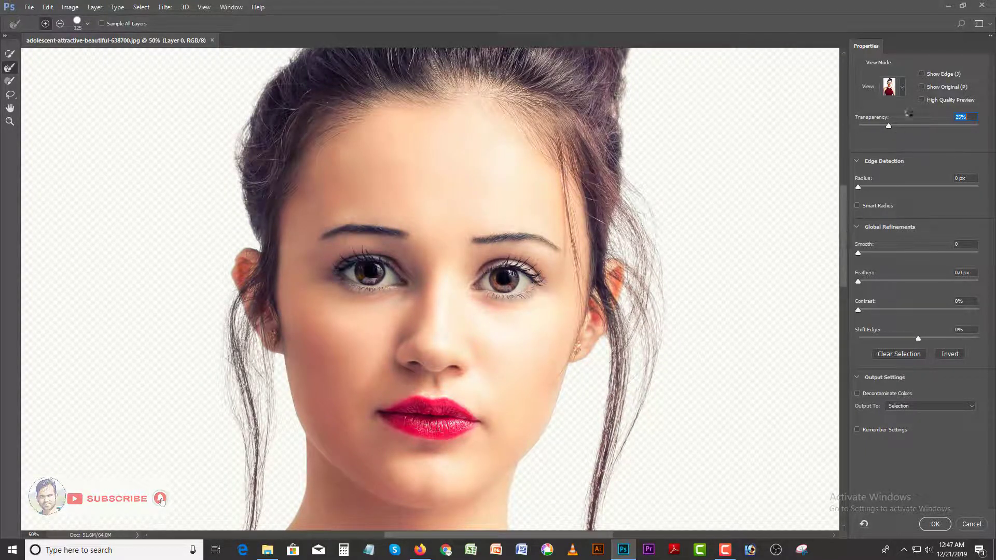
# Step: Preview the cutout at 100% transparency and set the preview transparency to 0% for comparison
pyautogui.moveTo(889, 126); pyautogui.dragTo(980, 126)
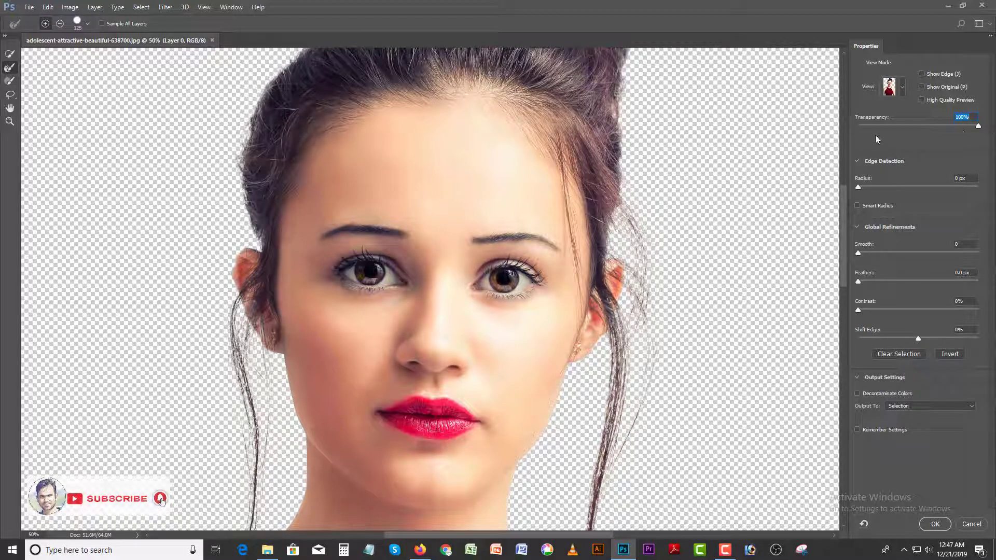
pyautogui.moveTo(978, 126); pyautogui.dragTo(871, 139)
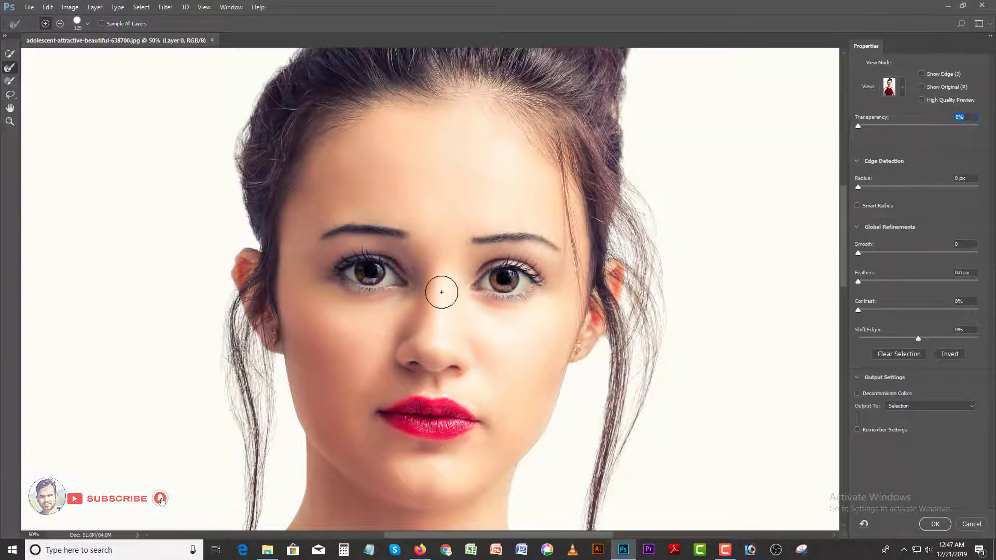
# Step: Refine the edge of the loose hair strand beside the left ear and the hair outline up the left side of the head
pyautogui.moveTo(273, 389)
pyautogui.mouseDown()
pyautogui.moveTo(260, 376)
pyautogui.moveTo(259, 396)
pyautogui.mouseUp()
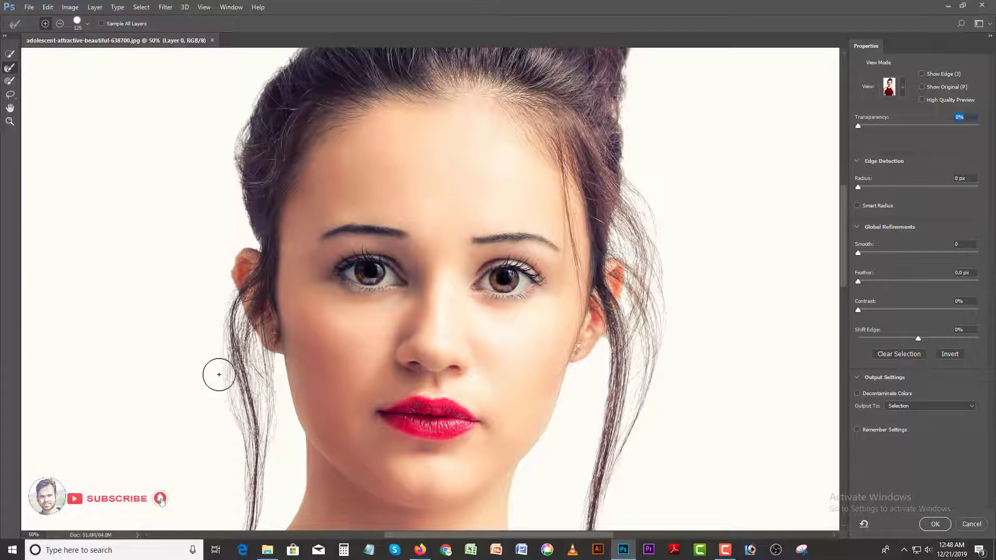
pyautogui.moveTo(222, 366)
pyautogui.mouseDown()
pyautogui.moveTo(246, 423)
pyautogui.moveTo(219, 372)
pyautogui.mouseUp()
pyautogui.moveTo(226, 251)
pyautogui.mouseDown()
pyautogui.moveTo(213, 262)
pyautogui.moveTo(231, 192)
pyautogui.mouseUp()
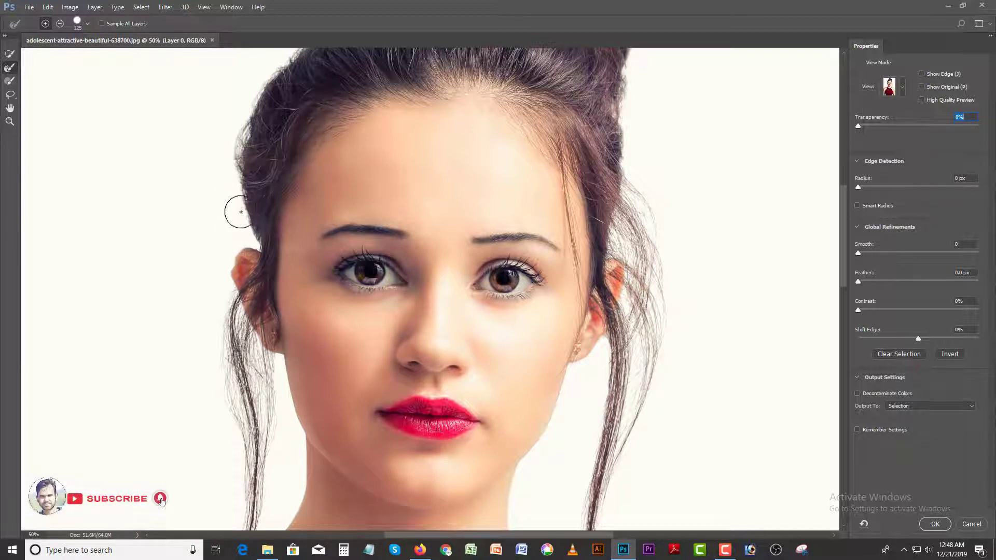
pyautogui.moveTo(255, 122); pyautogui.dragTo(228, 144)
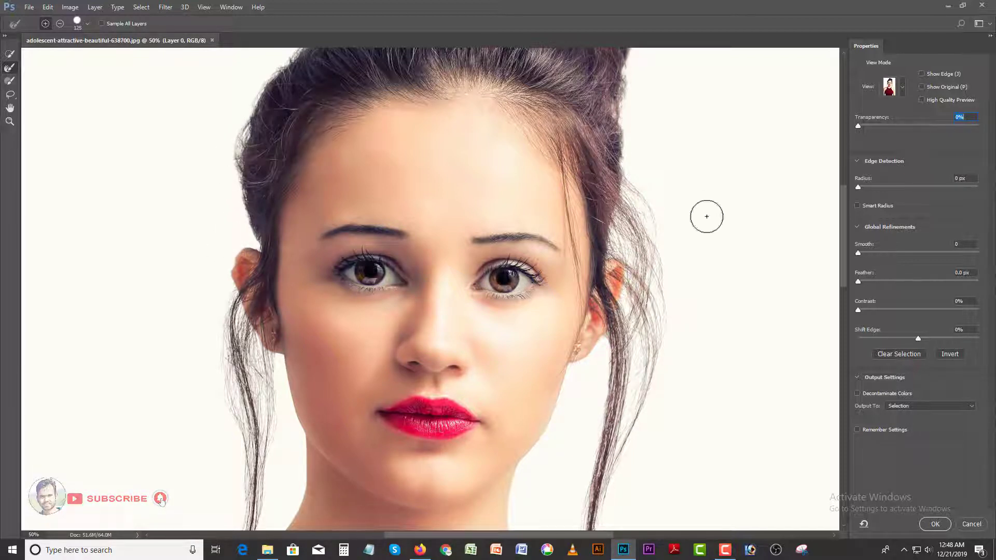
# Step: Set the preview transparency to 40% and refine the edge of the flyaway hairs beside the right ear
pyautogui.moveTo(679, 213); pyautogui.dragTo(696, 344)
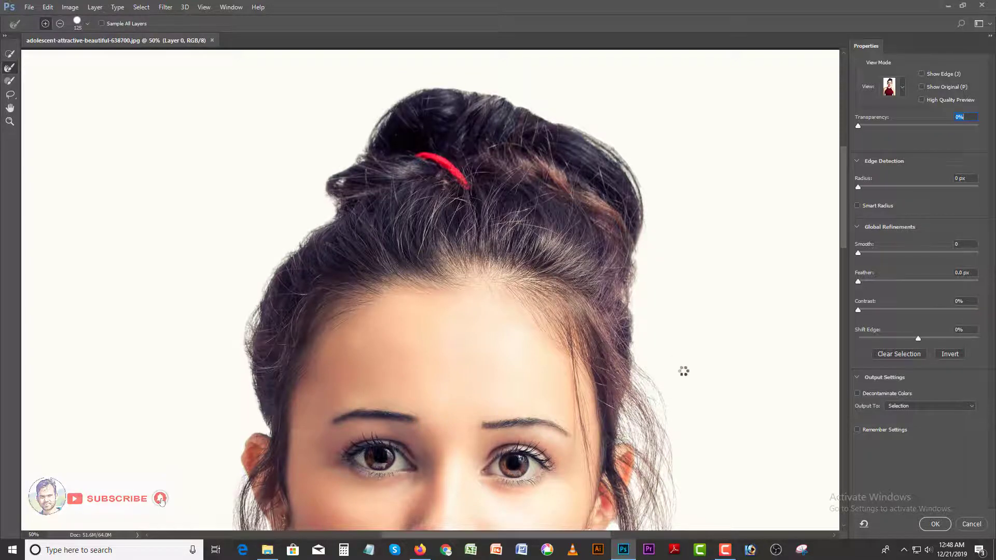
pyautogui.moveTo(690, 391); pyautogui.dragTo(618, 282)
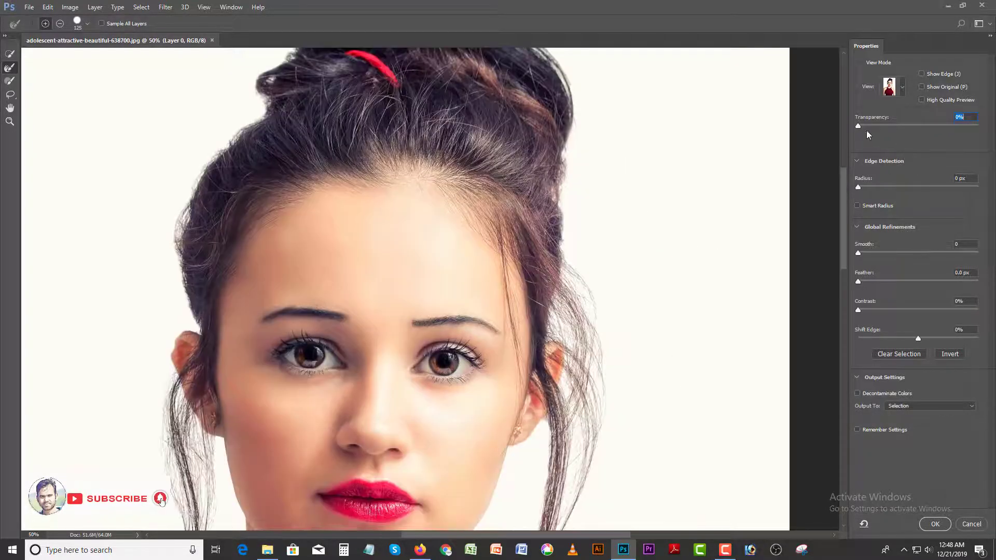
pyautogui.moveTo(857, 125); pyautogui.dragTo(906, 124)
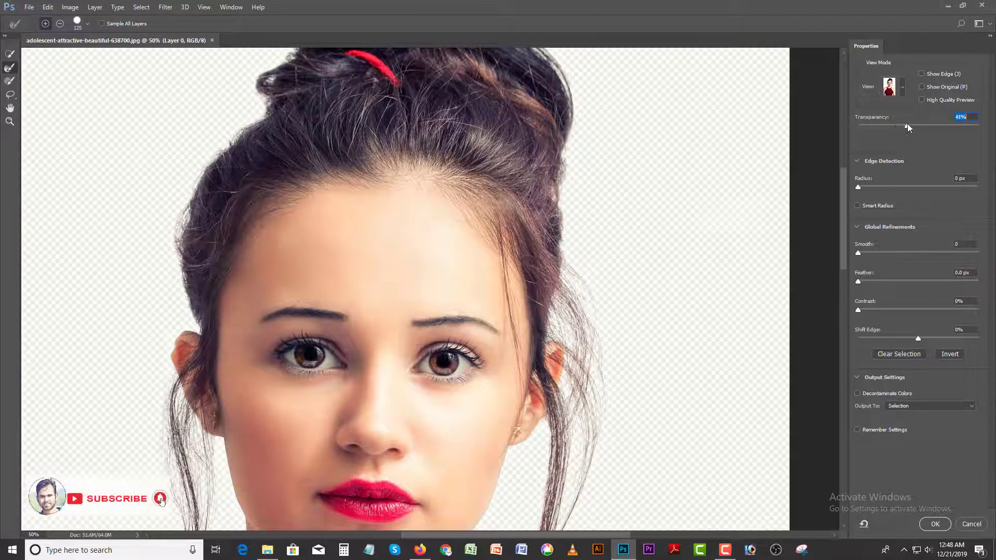
pyautogui.moveTo(600, 268)
pyautogui.mouseDown()
pyautogui.moveTo(569, 265)
pyautogui.moveTo(589, 289)
pyautogui.moveTo(566, 259)
pyautogui.moveTo(595, 299)
pyautogui.moveTo(575, 290)
pyautogui.moveTo(605, 369)
pyautogui.moveTo(601, 336)
pyautogui.moveTo(607, 388)
pyautogui.mouseUp()
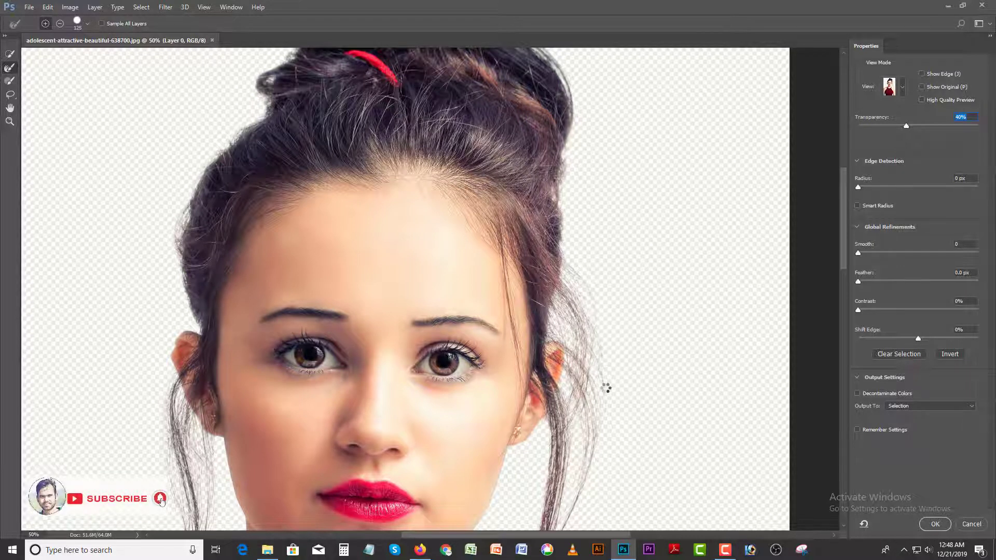
pyautogui.moveTo(600, 335); pyautogui.dragTo(579, 275)
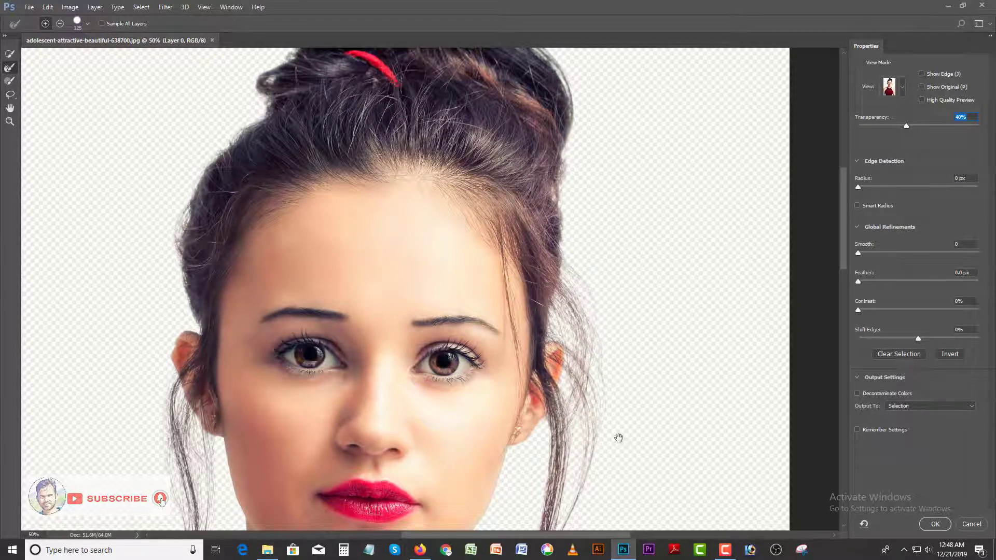
# Step: Refine the lower part of the long right hair strand and the left strand down toward the shoulder
pyautogui.moveTo(619, 439)
pyautogui.mouseDown()
pyautogui.moveTo(638, 271)
pyautogui.moveTo(616, 255)
pyautogui.moveTo(587, 338)
pyautogui.mouseUp()
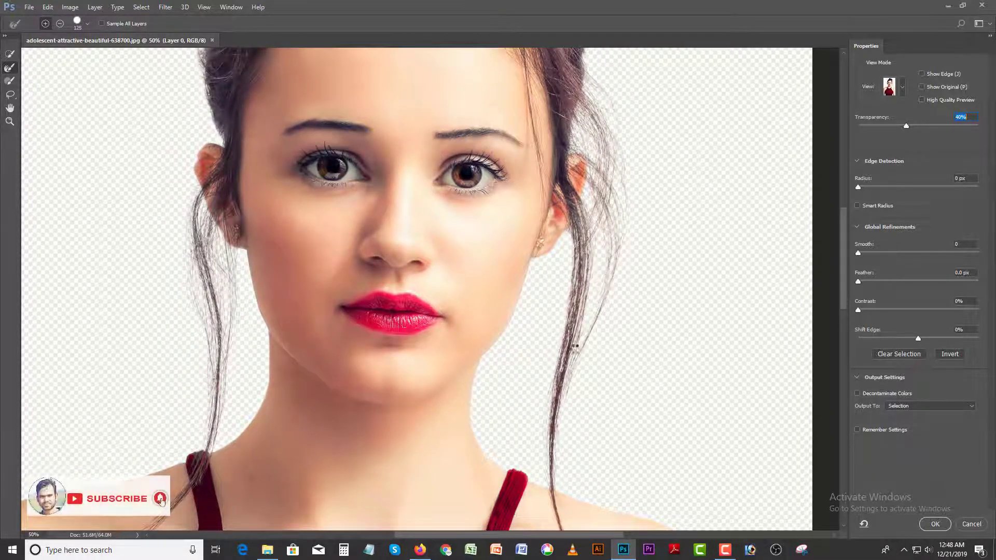
pyautogui.moveTo(555, 410)
pyautogui.mouseDown()
pyautogui.moveTo(571, 373)
pyautogui.moveTo(559, 424)
pyautogui.moveTo(596, 340)
pyautogui.moveTo(569, 385)
pyautogui.moveTo(562, 382)
pyautogui.mouseUp()
pyautogui.moveTo(503, 352); pyautogui.dragTo(611, 363)
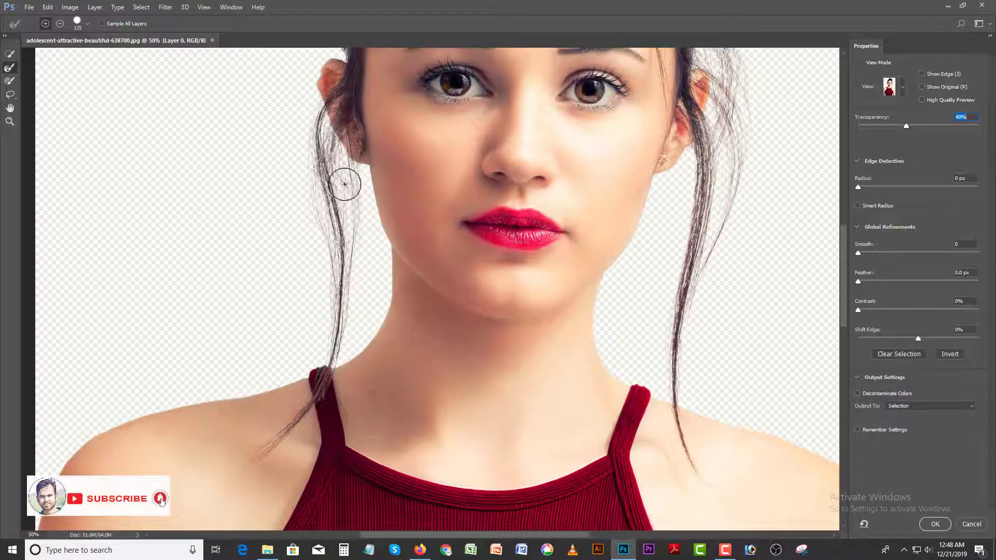
pyautogui.moveTo(346, 210)
pyautogui.mouseDown()
pyautogui.moveTo(344, 174)
pyautogui.moveTo(346, 261)
pyautogui.mouseUp()
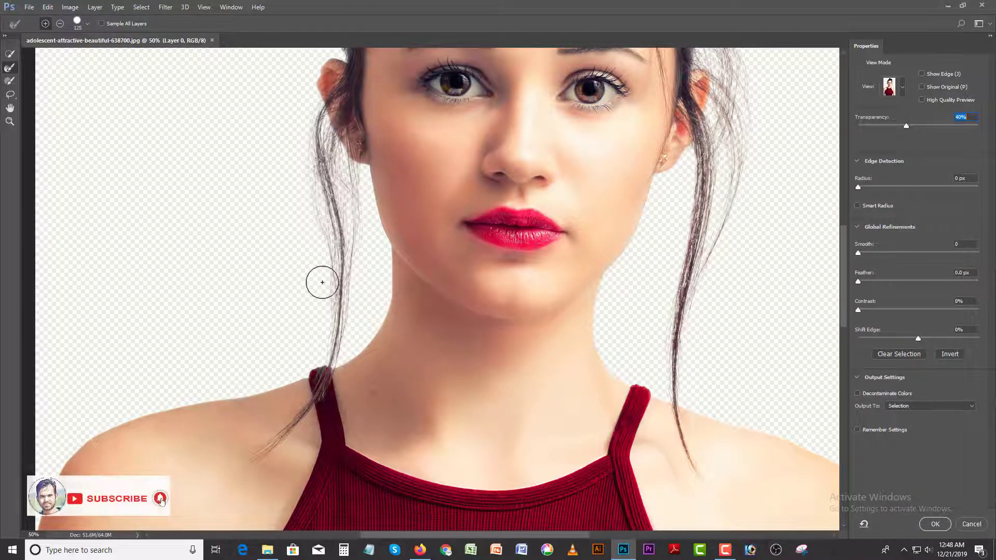
pyautogui.moveTo(322, 282)
pyautogui.mouseDown()
pyautogui.moveTo(325, 271)
pyautogui.moveTo(325, 333)
pyautogui.moveTo(287, 348)
pyautogui.mouseUp()
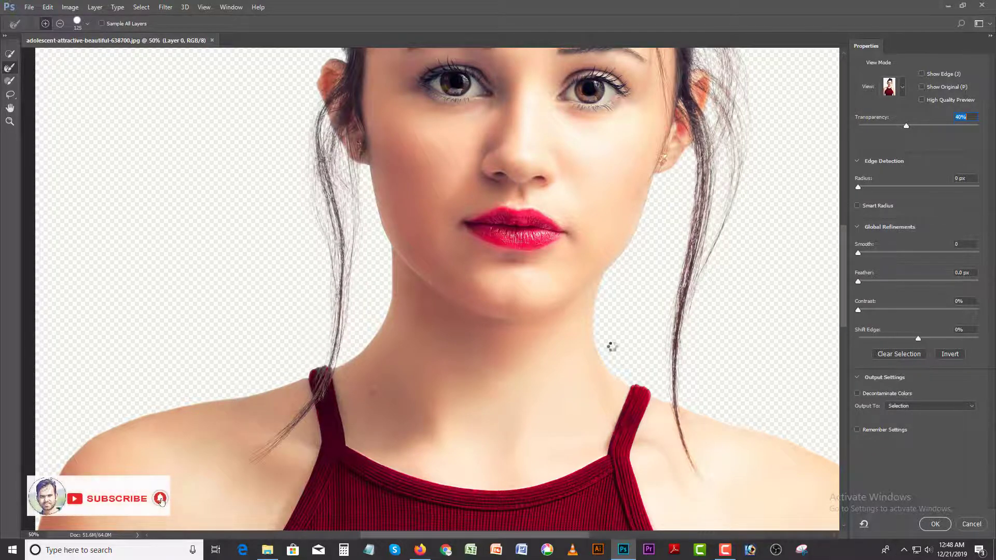
# Step: Enable Smart Radius for edge detection and set the preview transparency to 100%
pyautogui.moveTo(647, 249); pyautogui.dragTo(609, 443)
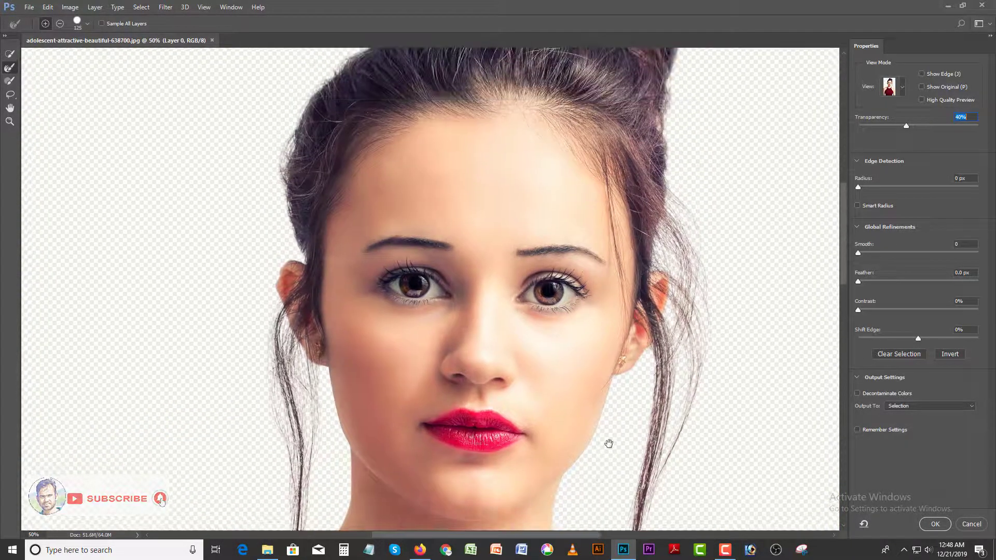
pyautogui.hotkey('ctrl', '-')
pyautogui.hotkey('ctrl', '-')
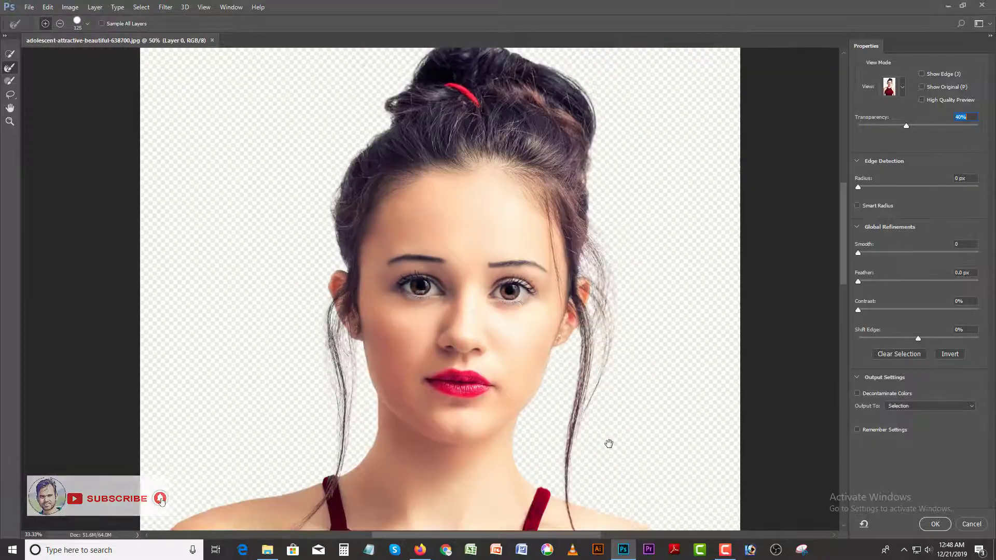
pyautogui.click(857, 206)
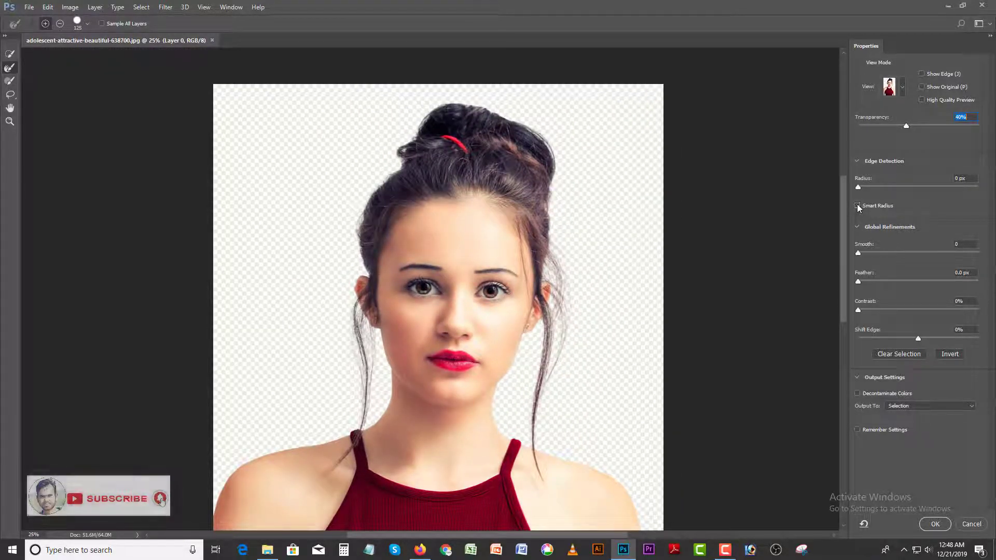
pyautogui.keyDown('ctrl'); pyautogui.click(555, 159); pyautogui.keyUp('ctrl')
pyautogui.keyDown('ctrl'); pyautogui.click(554, 158); pyautogui.keyUp('ctrl')
pyautogui.keyDown('ctrl'); pyautogui.click(555, 159); pyautogui.keyUp('ctrl')
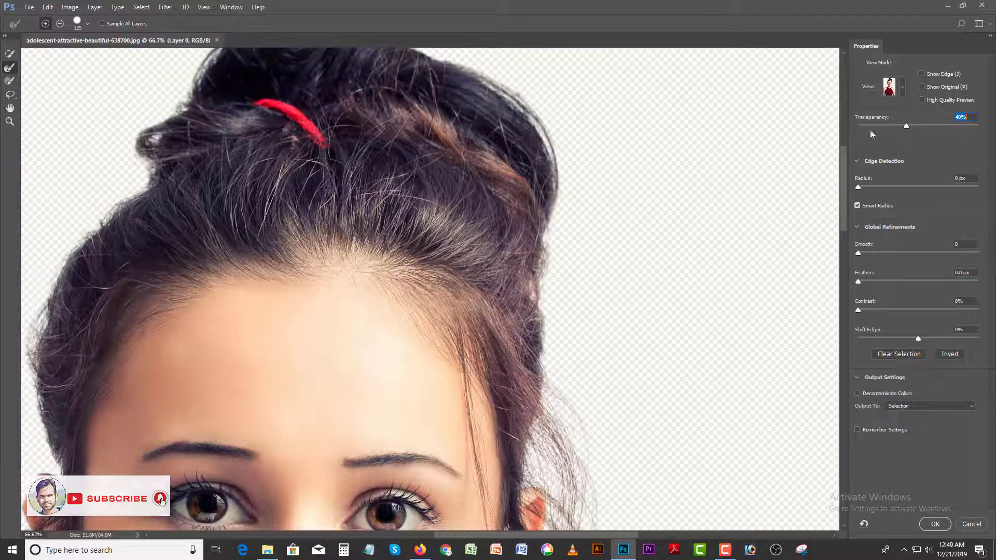
pyautogui.moveTo(905, 126); pyautogui.dragTo(978, 126)
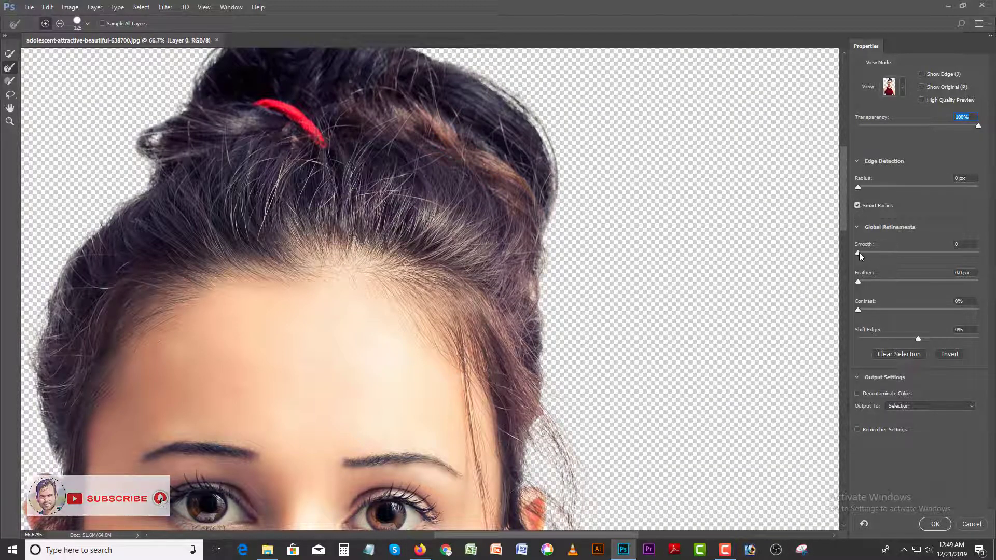
# Step: Try the Smooth and Feather refinements on the cutout edge and return both to 0
pyautogui.moveTo(859, 252); pyautogui.dragTo(856, 253)
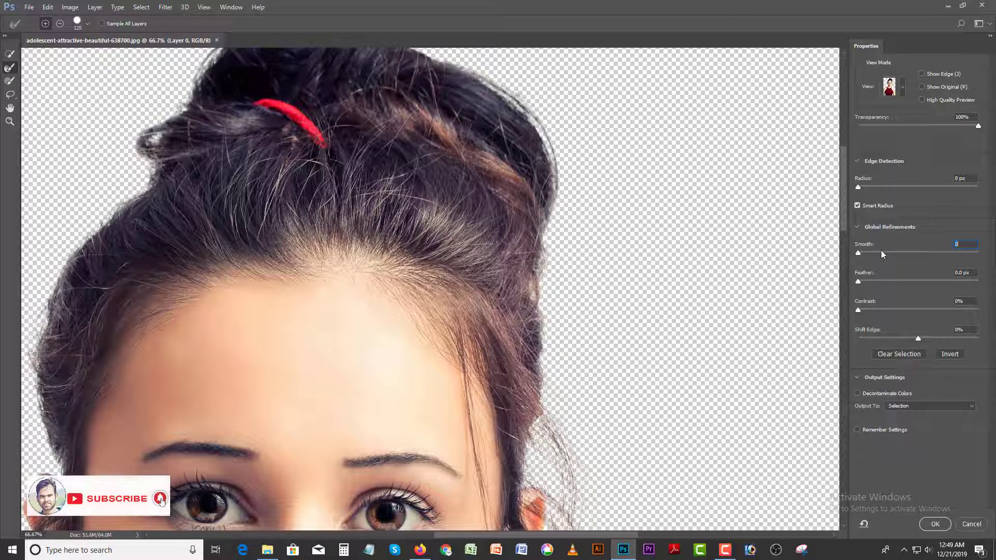
pyautogui.moveTo(983, 252); pyautogui.dragTo(898, 251)
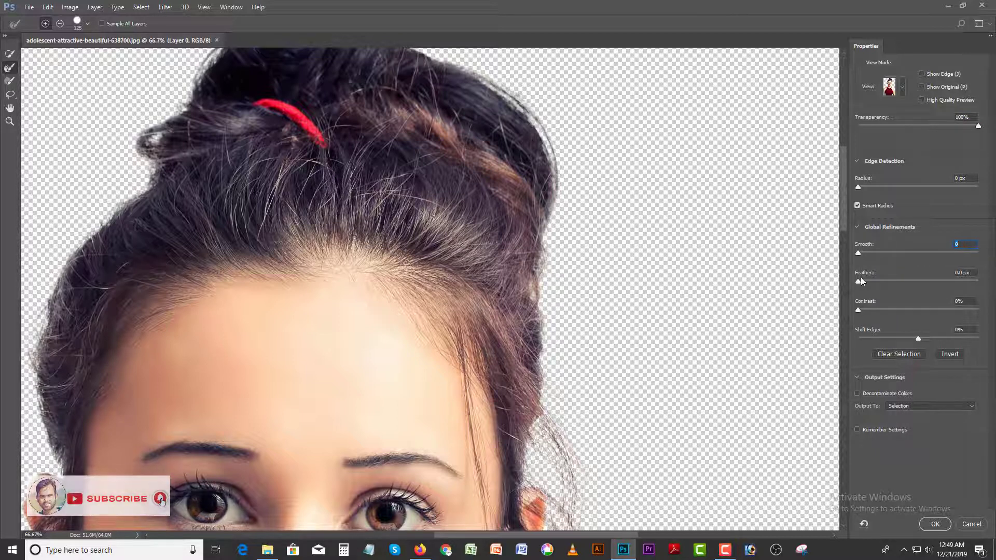
pyautogui.moveTo(858, 282)
pyautogui.mouseDown()
pyautogui.moveTo(947, 282)
pyautogui.moveTo(855, 283)
pyautogui.mouseUp()
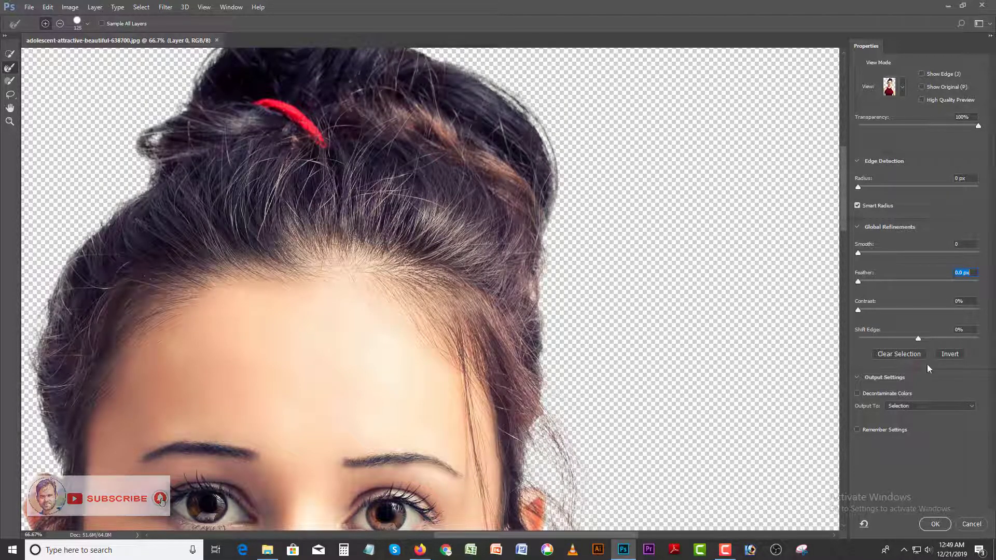
# Step: Output the refined selection to a new layer and apply Select and Mask
pyautogui.click(930, 405)
pyautogui.click(905, 428)
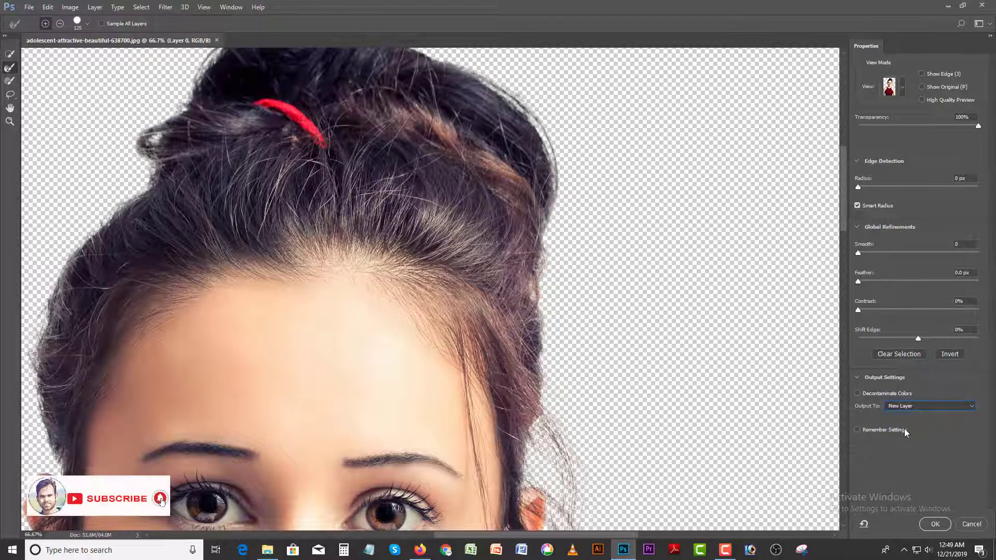
pyautogui.click(935, 525)
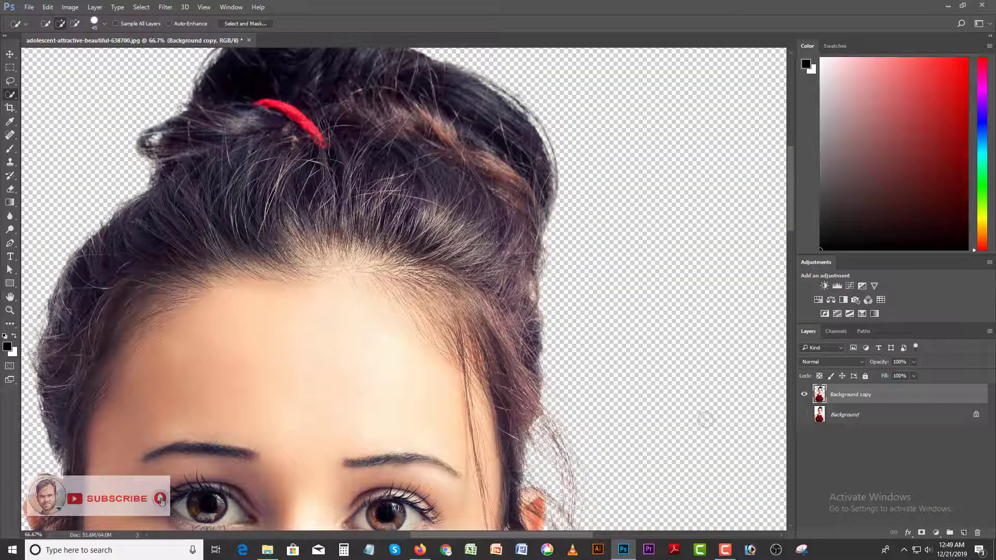
# Step: Add a white (ffffff) solid color fill layer and place it beneath the cutout layer
pyautogui.hotkey('ctrl', '-')
pyautogui.hotkey('ctrl', '-')
pyautogui.hotkey('ctrl', '-')
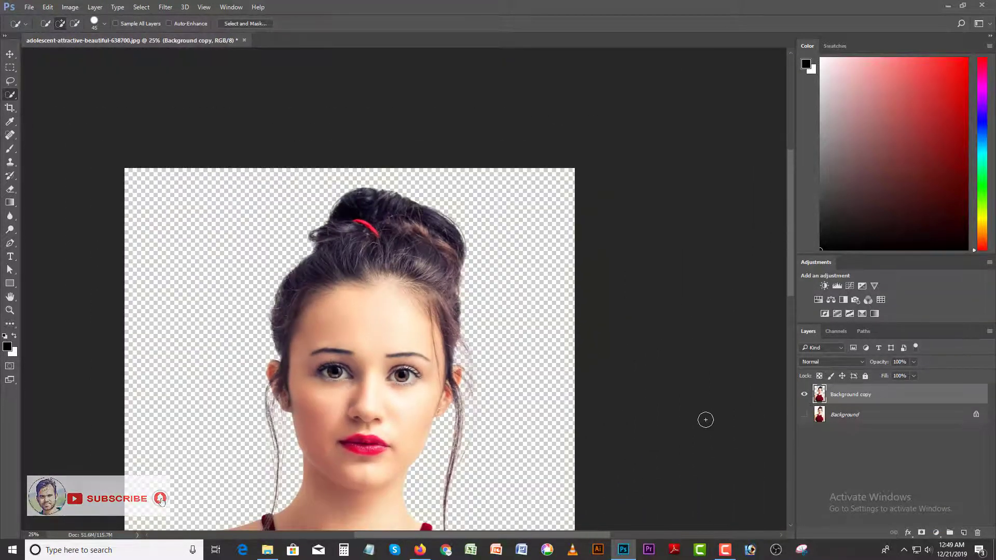
pyautogui.scroll(-5, 621, 352)
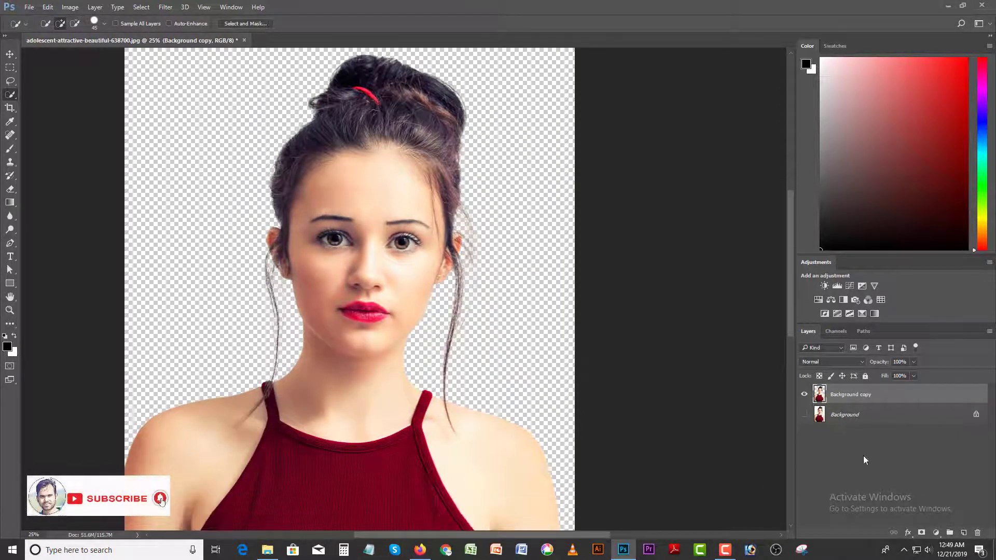
pyautogui.click(937, 534)
pyautogui.click(918, 309)
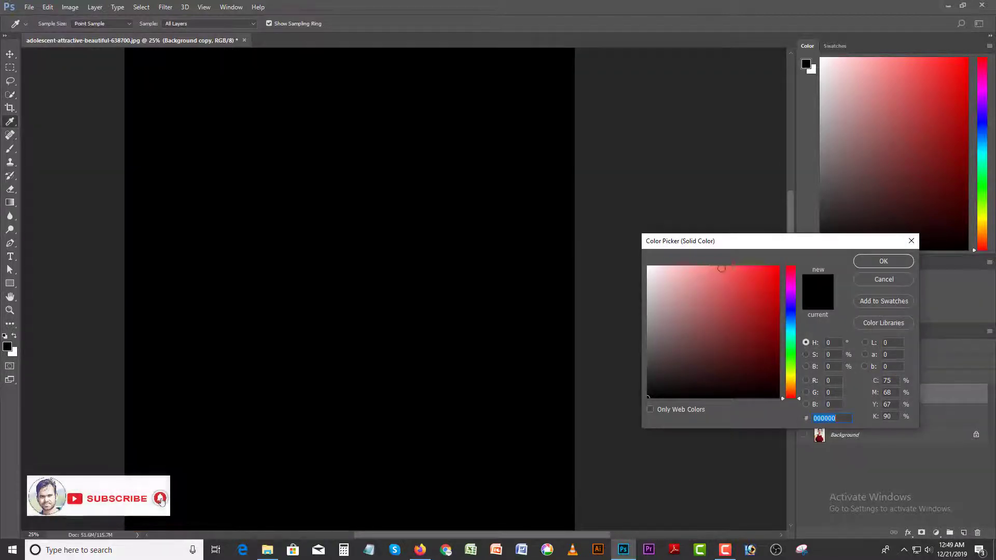
pyautogui.click(702, 265)
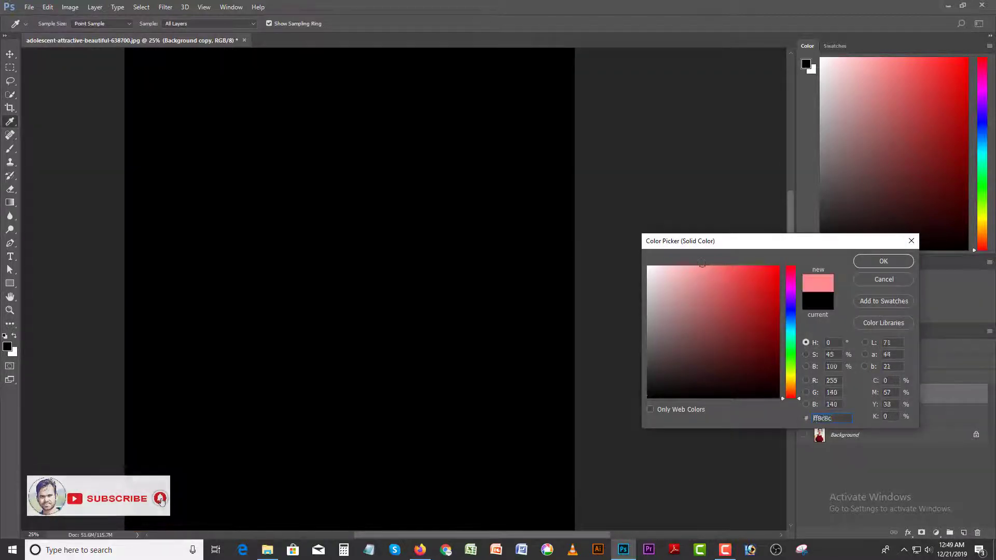
pyautogui.moveTo(708, 263)
pyautogui.mouseDown()
pyautogui.moveTo(663, 274)
pyautogui.moveTo(648, 266)
pyautogui.mouseUp()
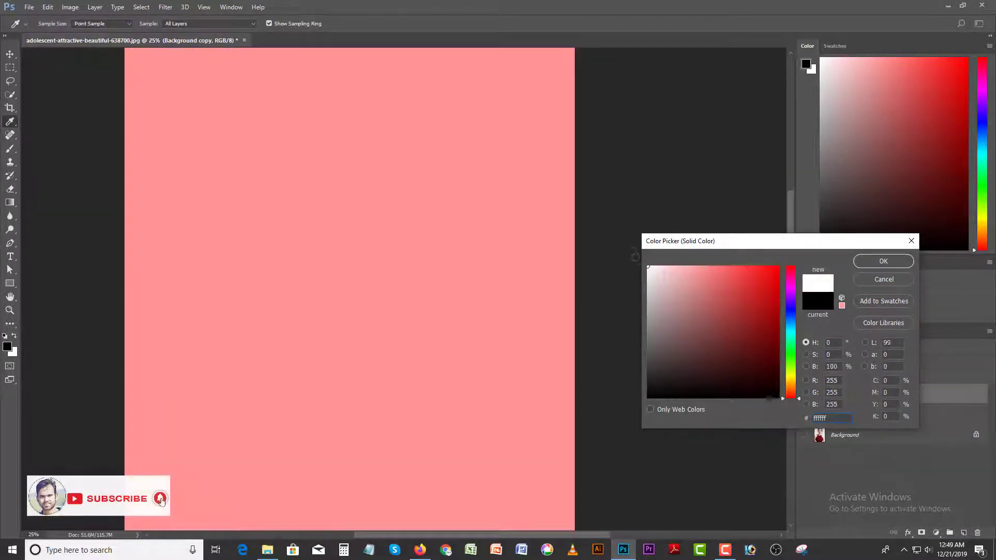
pyautogui.click(870, 263)
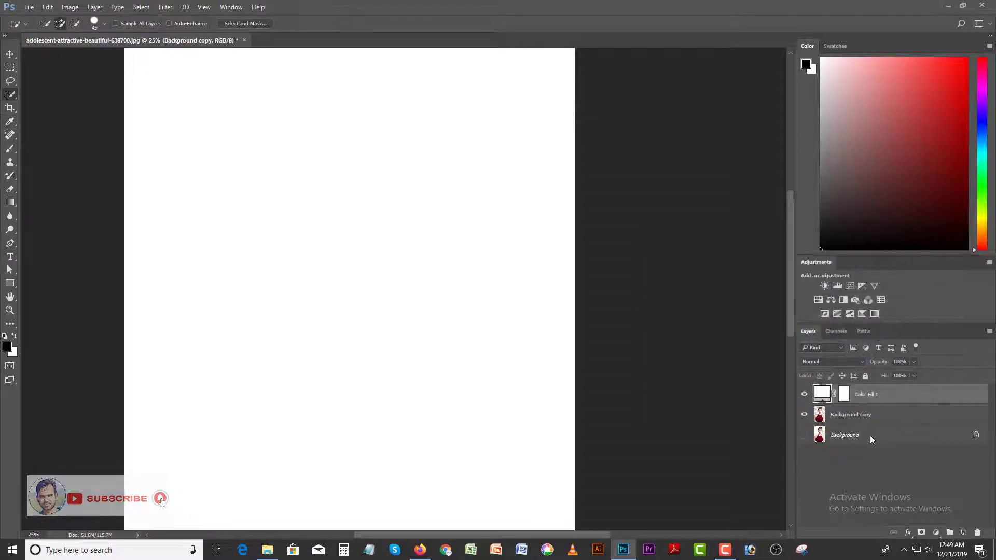
pyautogui.moveTo(855, 395); pyautogui.dragTo(852, 424)
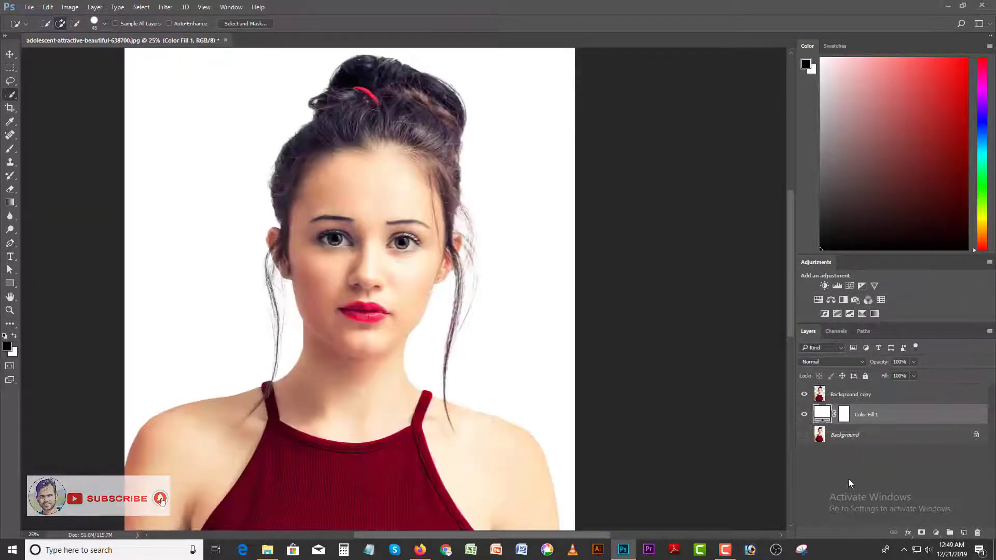
# Step: Change the color fill layer behind the woman to light blue, b3dff1
pyautogui.doubleClick(824, 414)
pyautogui.click(681, 267)
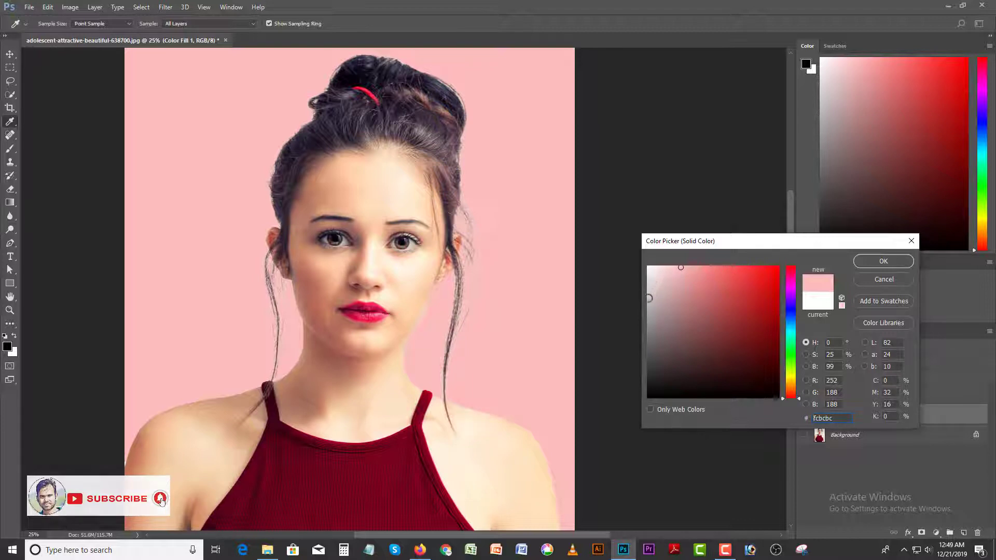
pyautogui.click(651, 305)
pyautogui.moveTo(651, 305)
pyautogui.mouseDown()
pyautogui.moveTo(652, 271)
pyautogui.moveTo(658, 280)
pyautogui.moveTo(681, 273)
pyautogui.mouseUp()
pyautogui.click(790, 325)
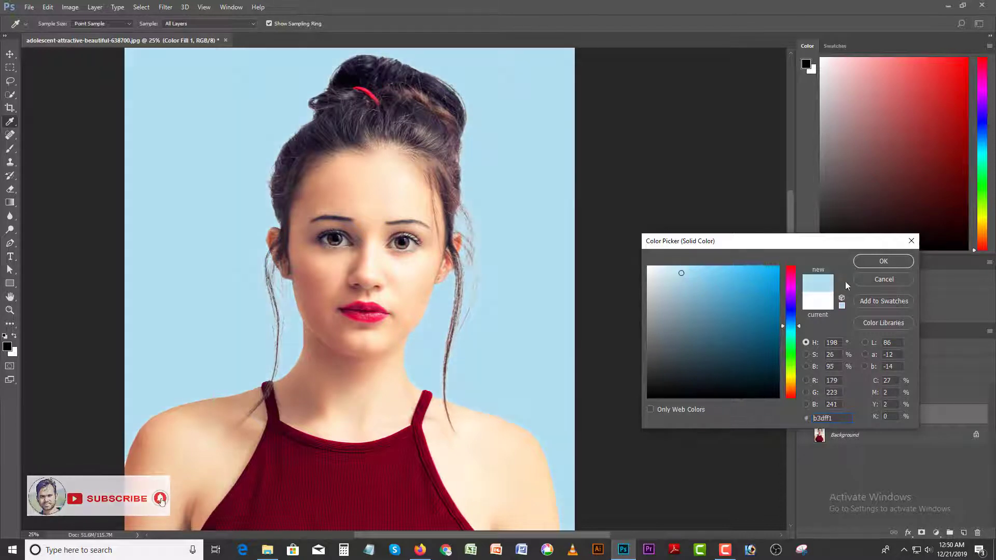
pyautogui.click(882, 261)
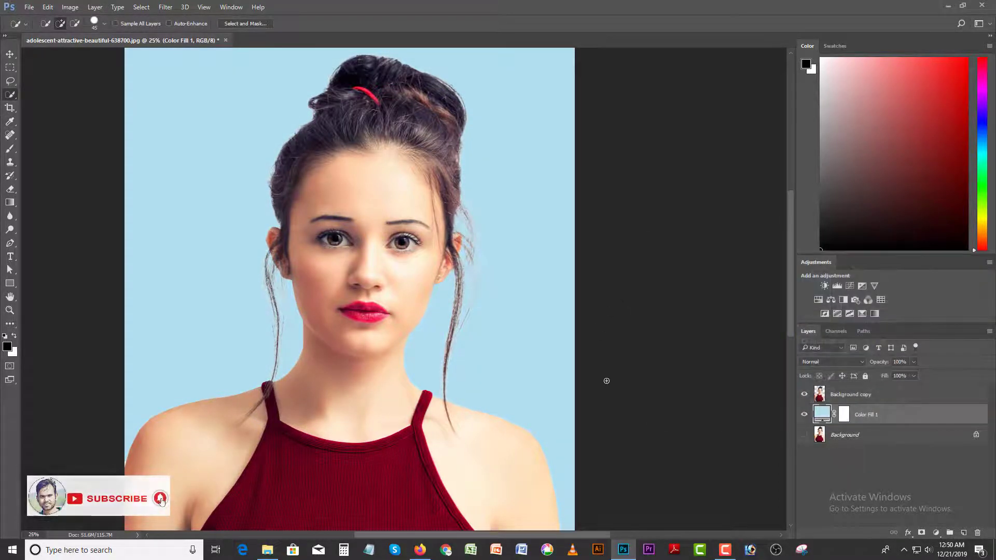
# Step: Make the original Background layer visible and group the cutout layer with the color fill layer
pyautogui.hotkey('ctrl', '-')
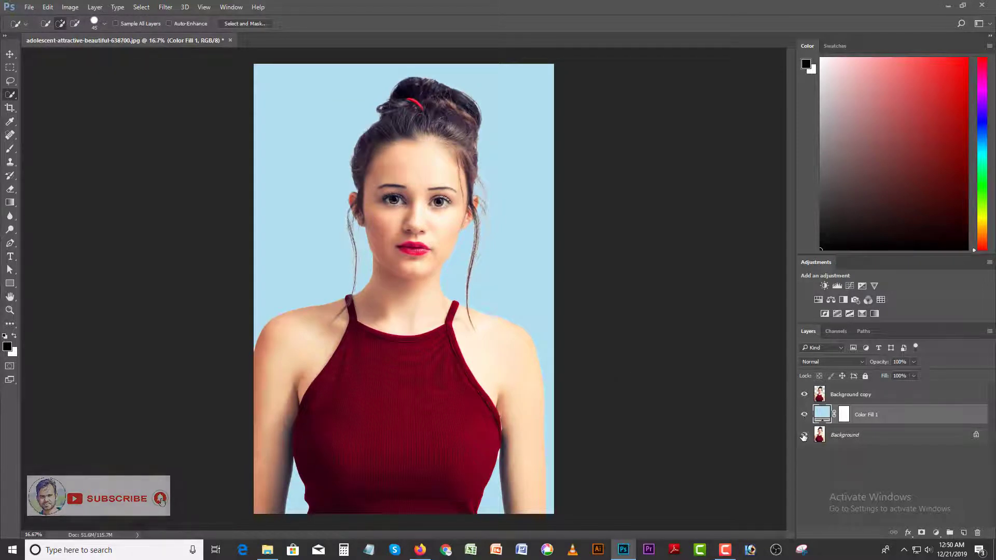
pyautogui.keyDown('shift'); pyautogui.click(883, 398); pyautogui.keyUp('shift')
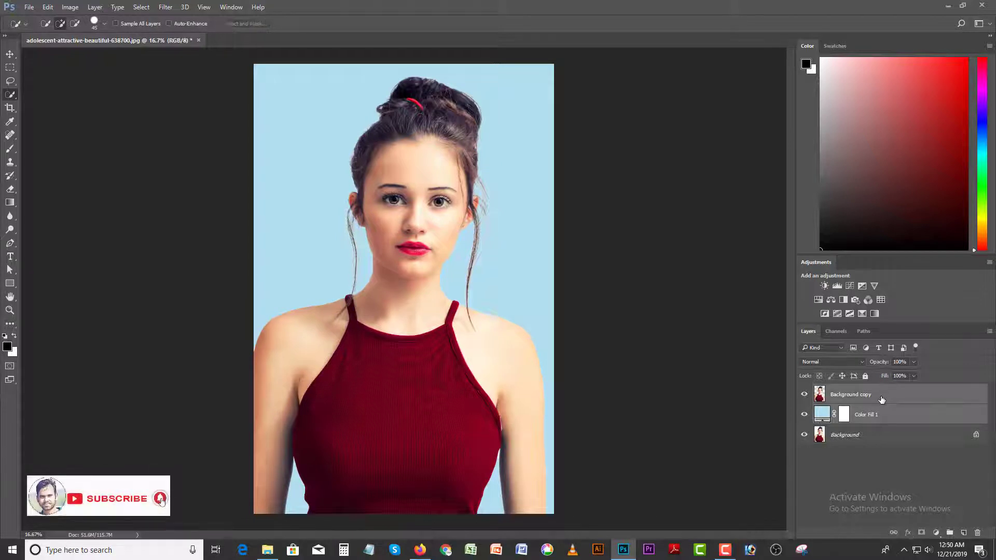
pyautogui.hotkey('ctrl', 'g')
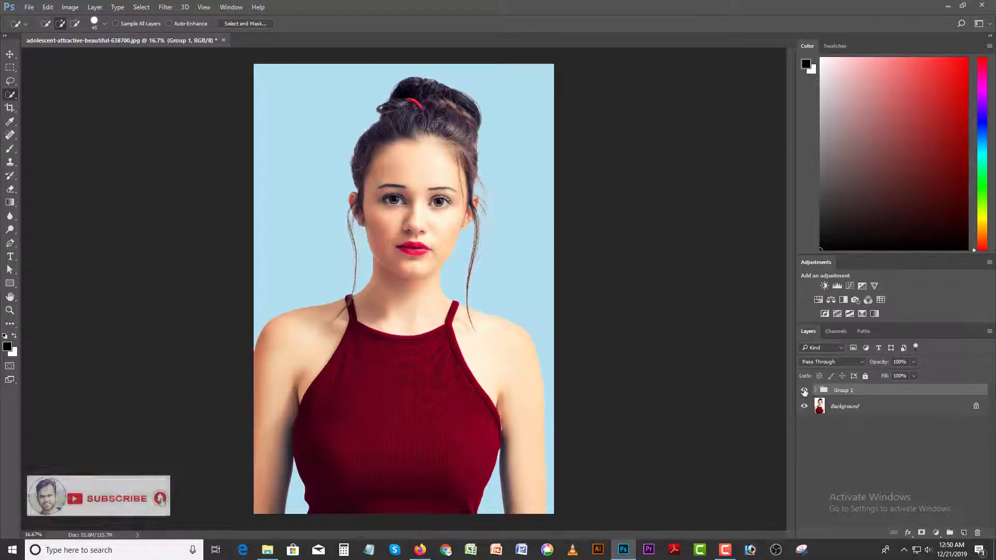
# Step: Compare the cutout group with the original photo by toggling the group's visibility, in full view and closer on the hair
pyautogui.click(804, 391)
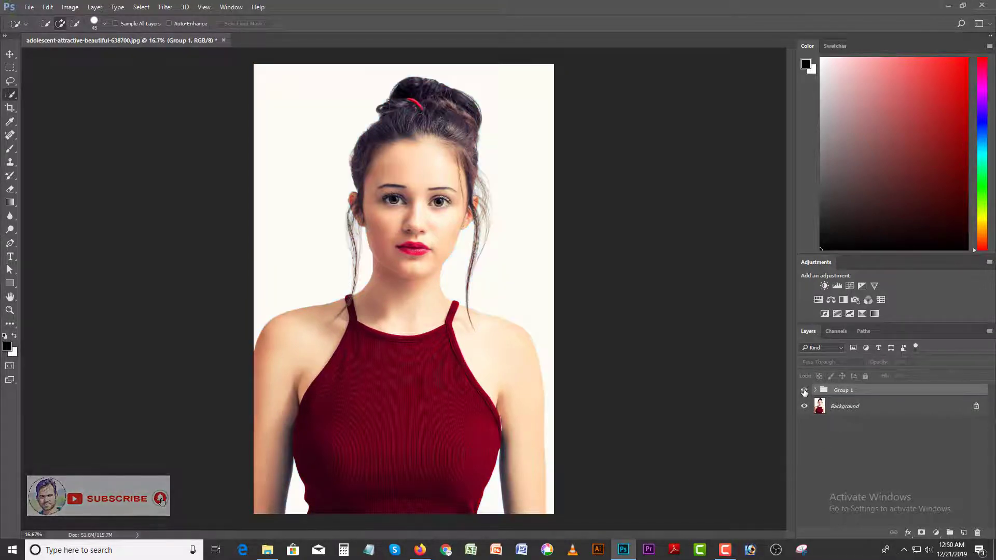
pyautogui.click(804, 392)
pyautogui.click(804, 391)
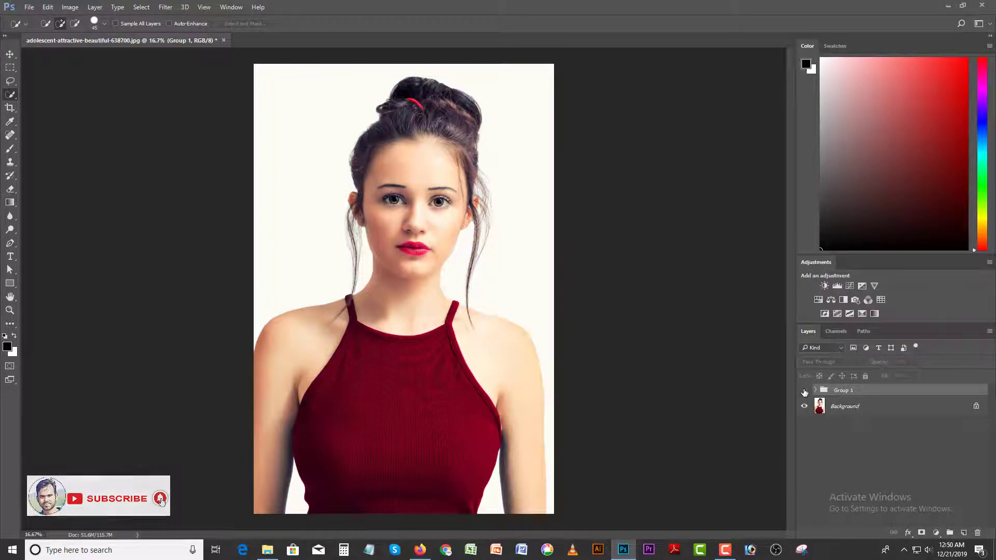
pyautogui.keyDown('ctrl'); pyautogui.click(494, 191); pyautogui.keyUp('ctrl')
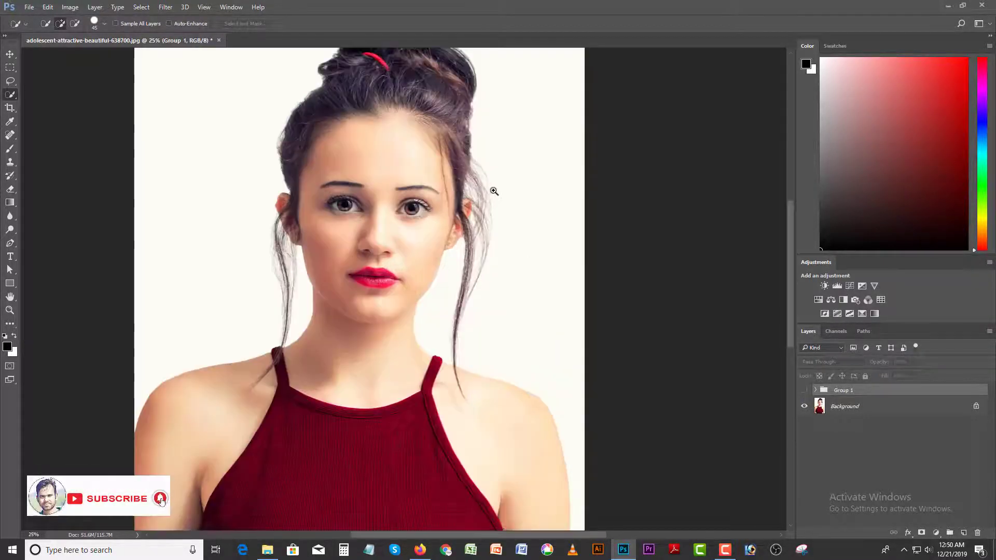
pyautogui.click(804, 391)
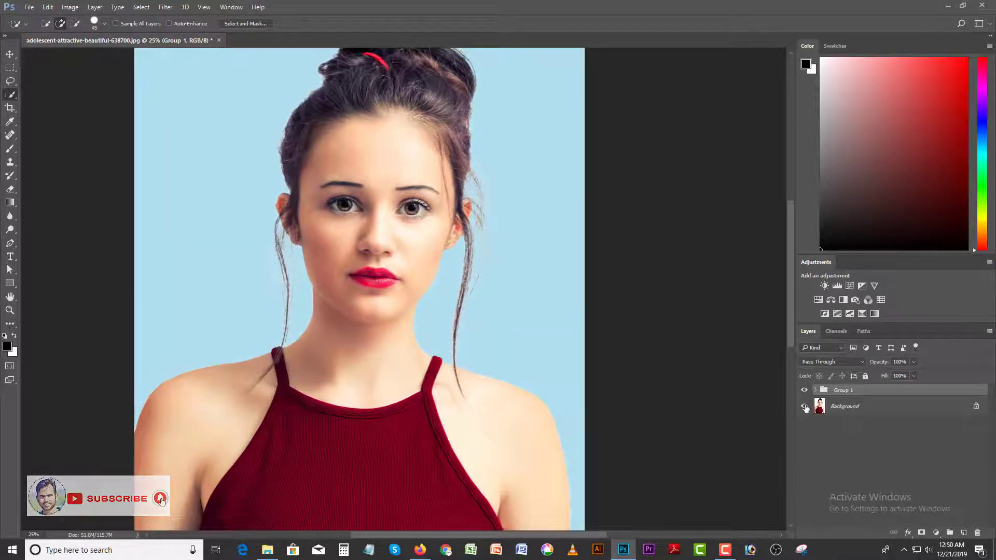
pyautogui.click(804, 408)
pyautogui.click(805, 391)
pyautogui.click(805, 392)
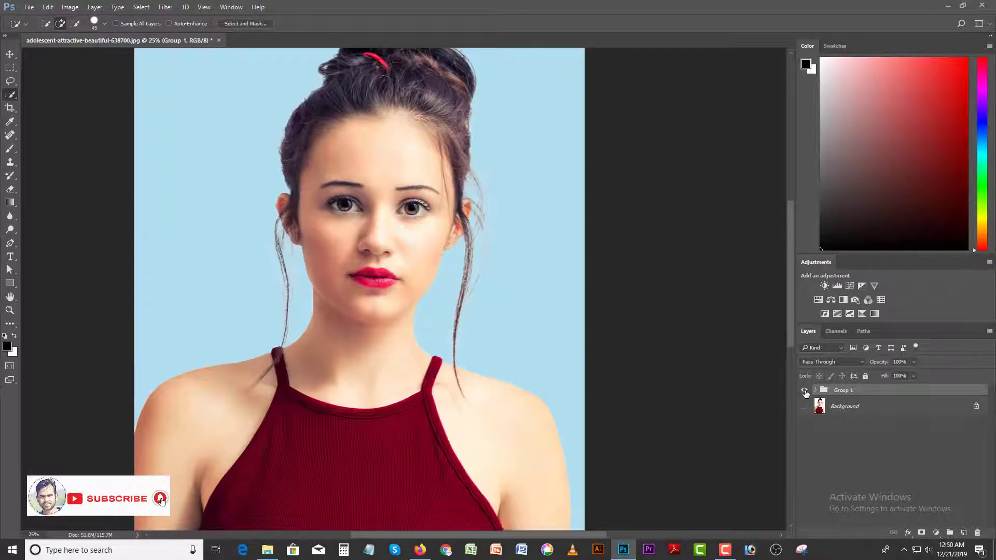
pyautogui.click(805, 407)
pyautogui.click(805, 392)
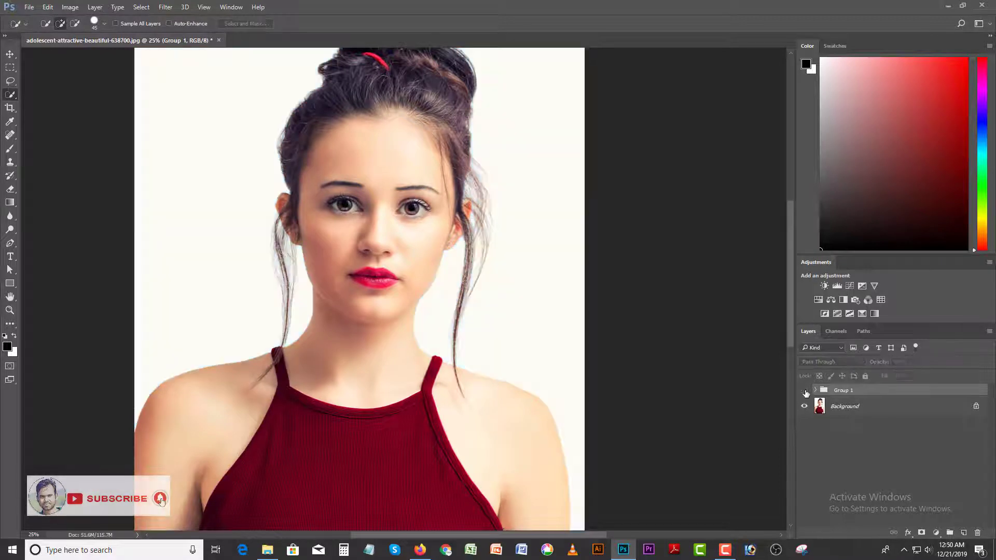
pyautogui.click(805, 391)
pyautogui.click(805, 392)
pyautogui.click(805, 391)
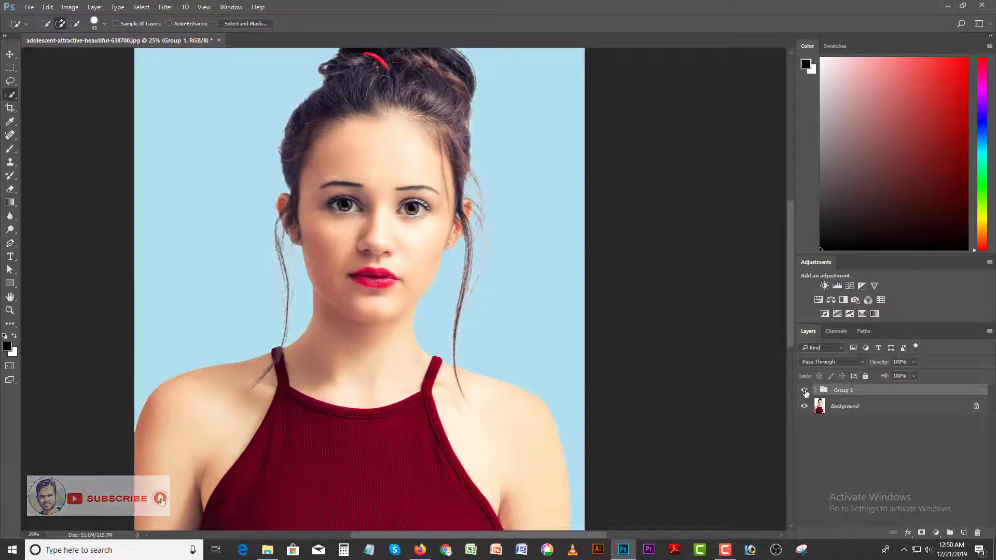
pyautogui.click(805, 392)
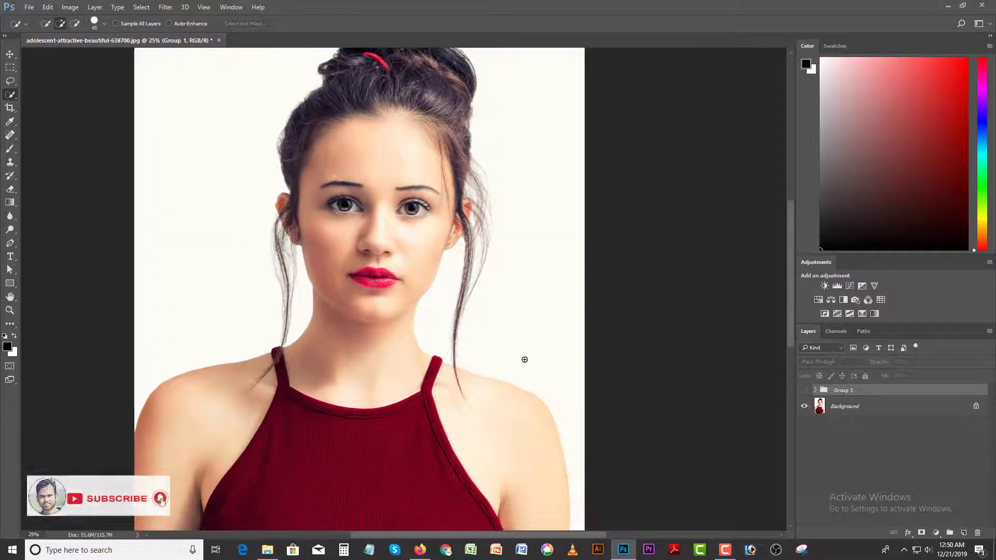
pyautogui.hotkey('ctrl', '-')
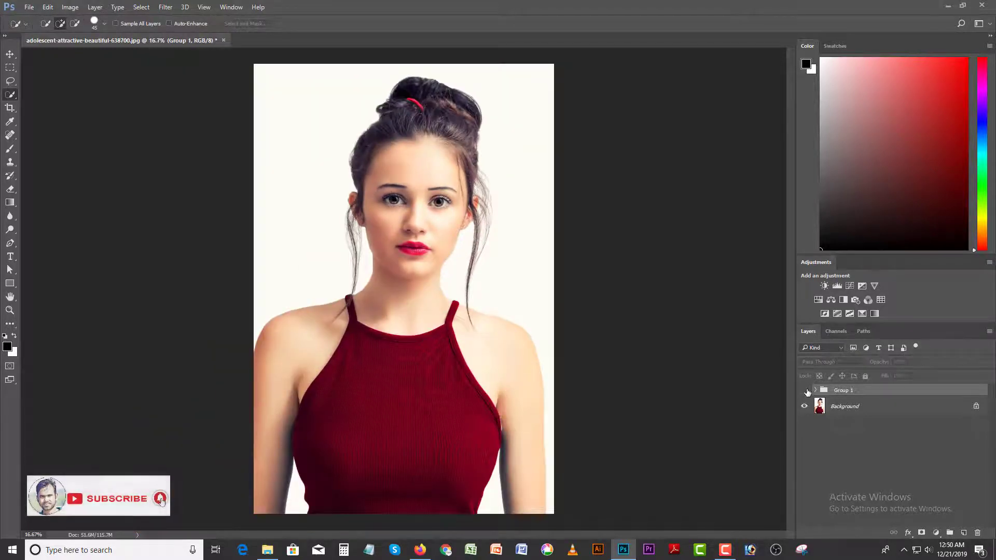
pyautogui.click(805, 392)
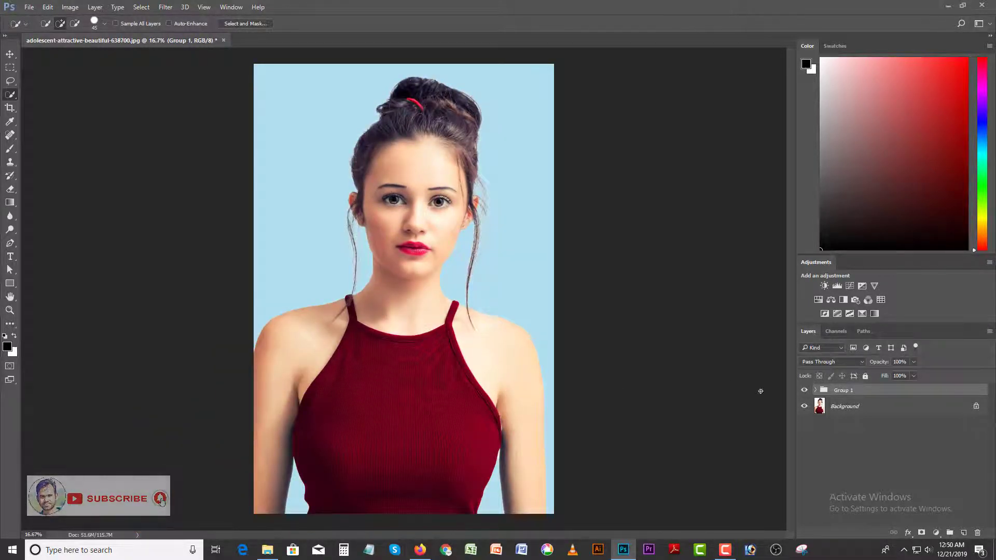
# Step: Expand Group 1 and change the color fill layer behind the woman to white, ffffff
pyautogui.click(815, 390)
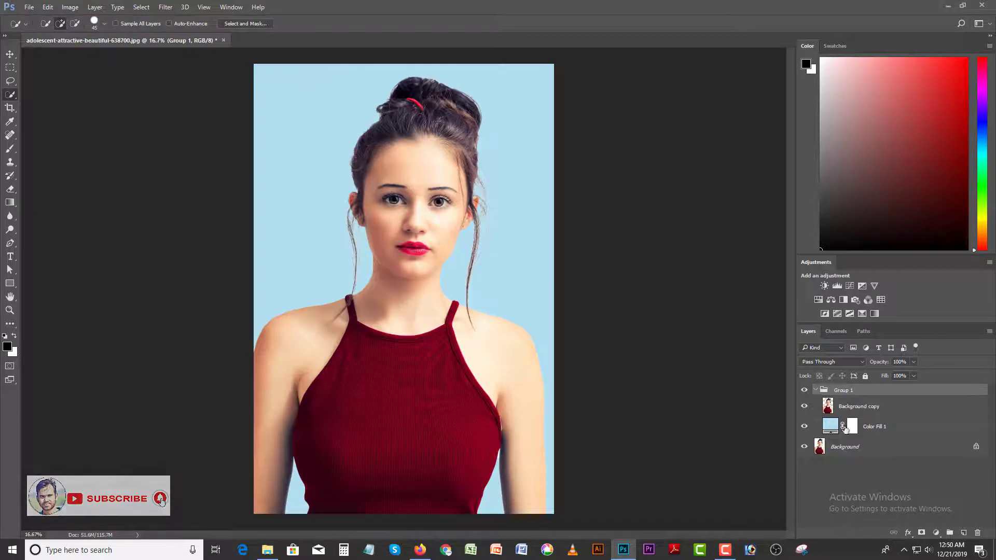
pyautogui.doubleClick(832, 426)
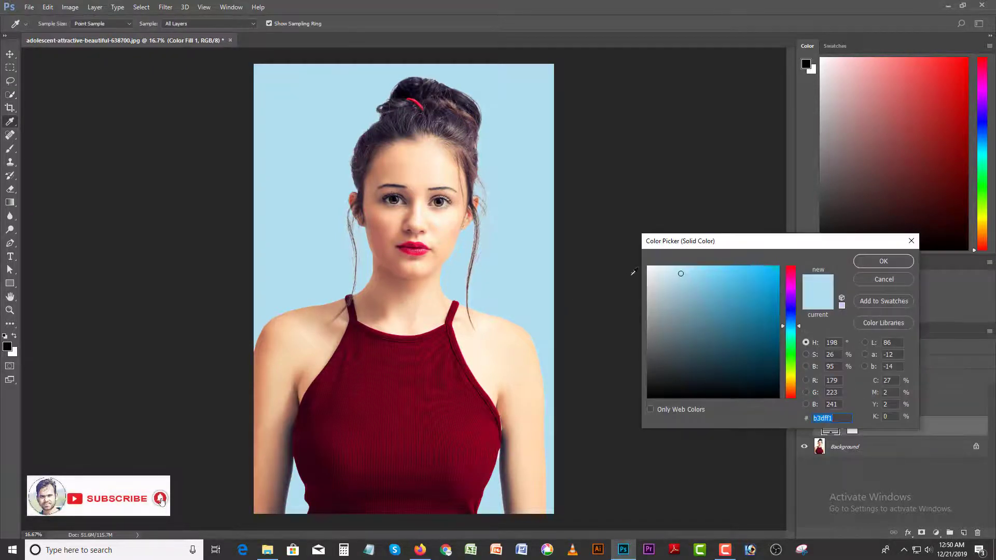
pyautogui.click(649, 267)
pyautogui.click(881, 262)
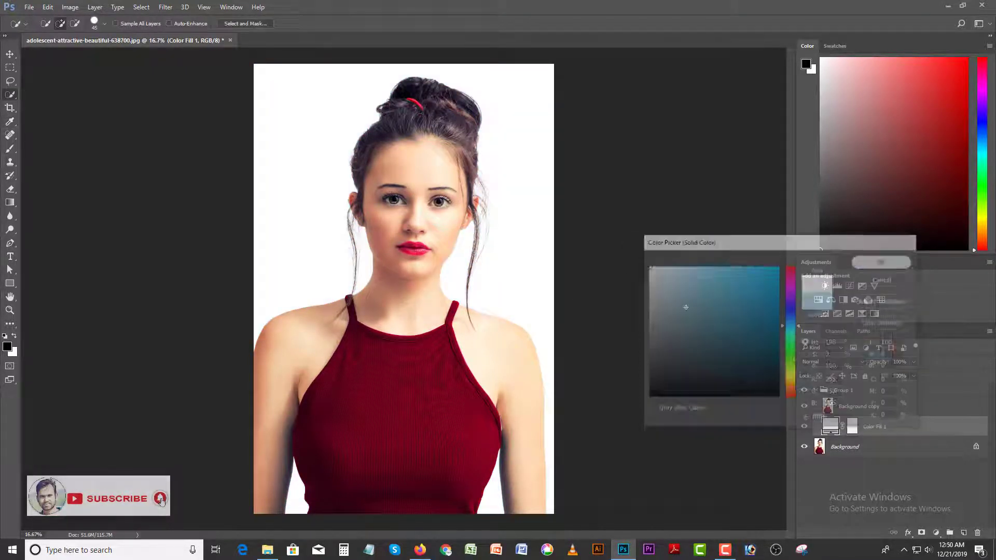
pyautogui.press('w')
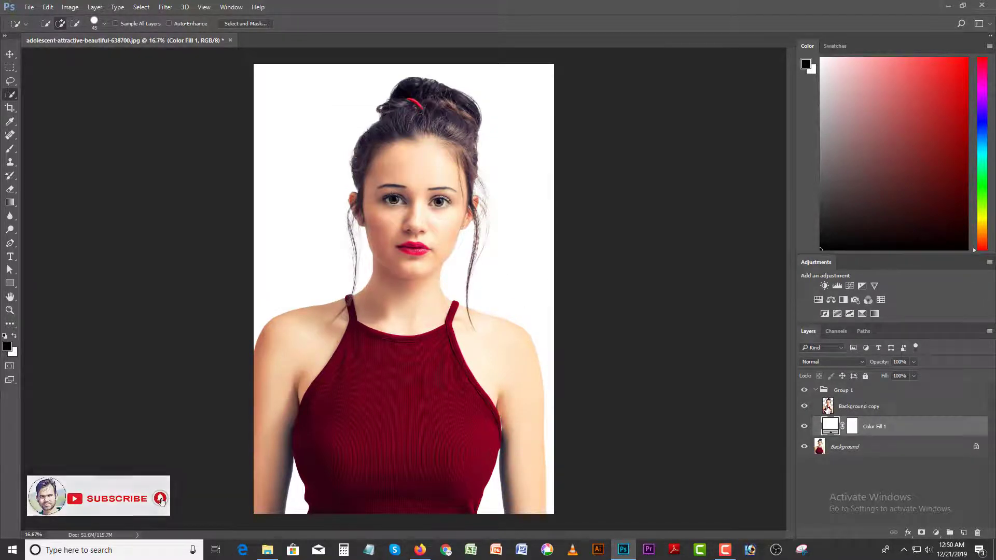
pyautogui.click(828, 406)
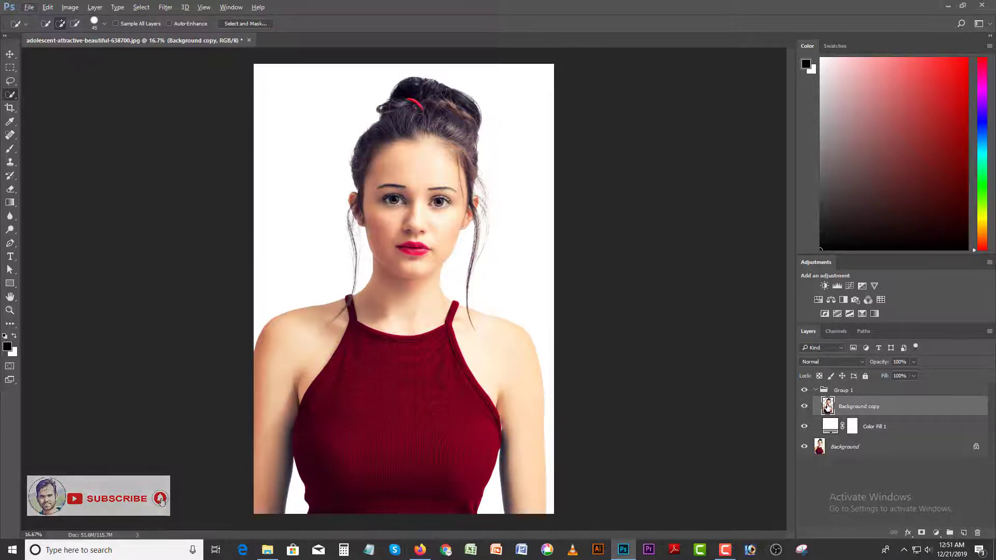
pyautogui.keyDown('ctrl'); pyautogui.click(828, 407); pyautogui.keyUp('ctrl')
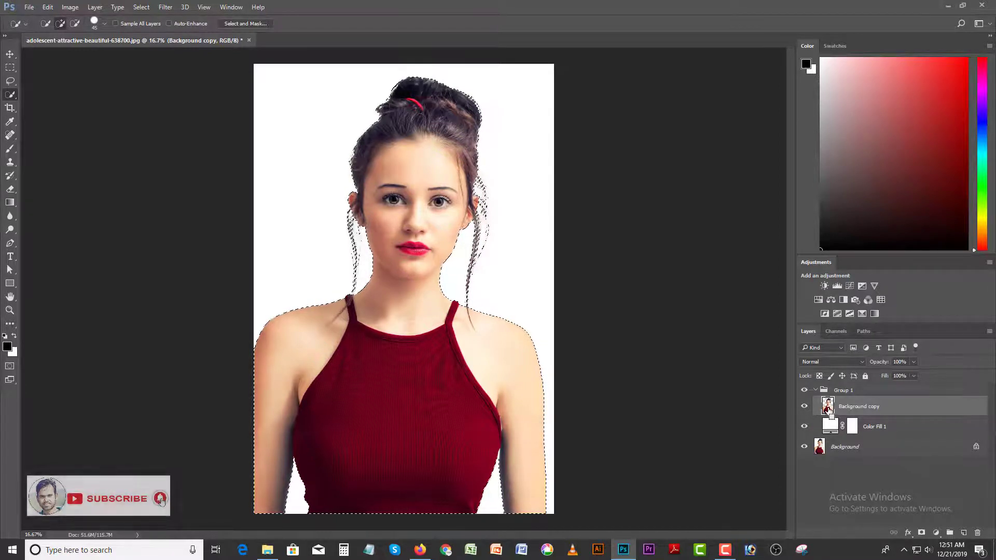
pyautogui.doubleClick(828, 407)
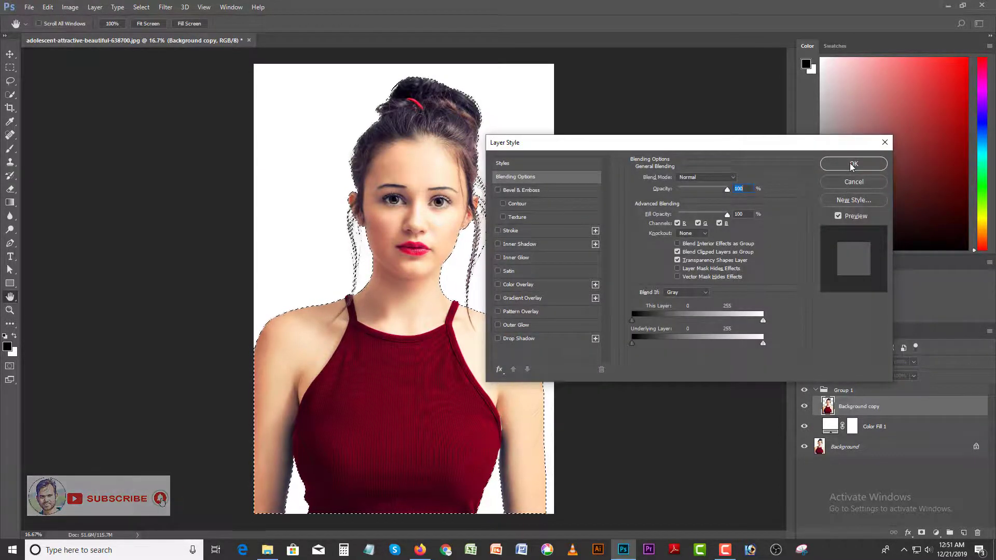
pyautogui.click(842, 185)
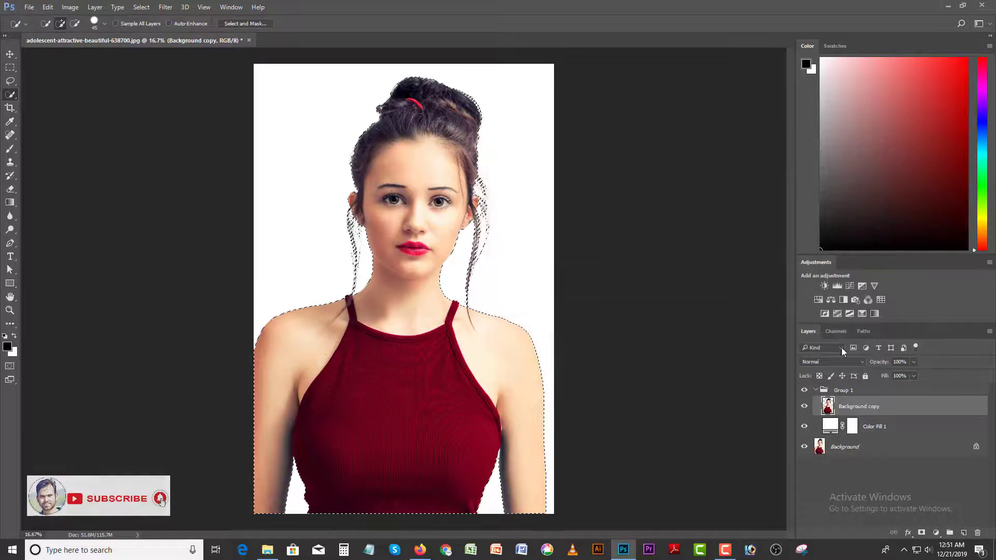
pyautogui.doubleClick(829, 408)
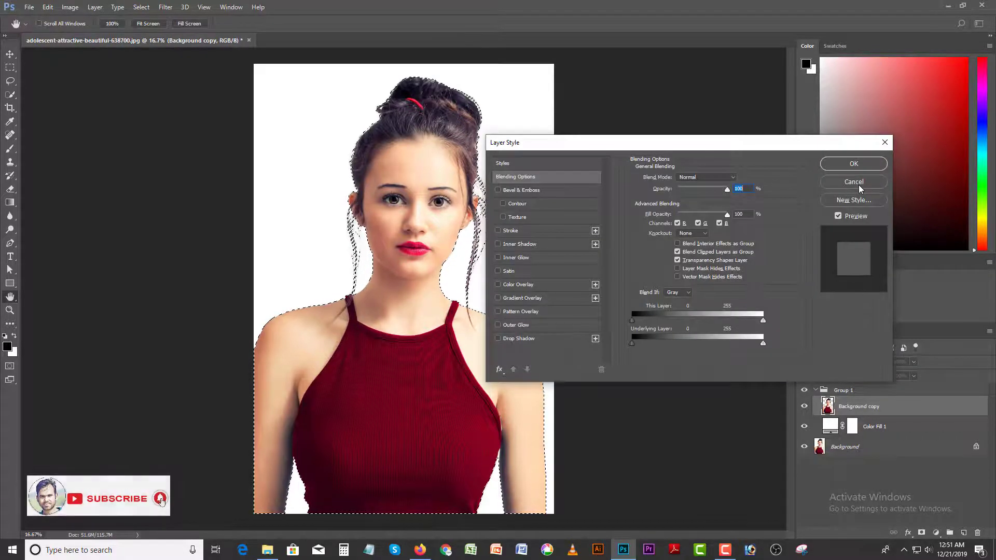
pyautogui.click(857, 184)
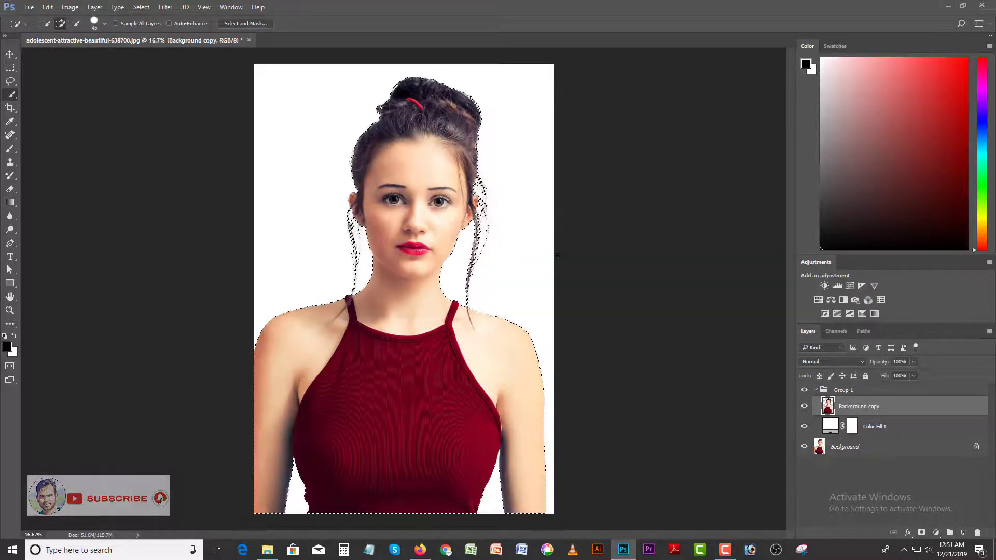
pyautogui.hotkey('ctrl', 'd')
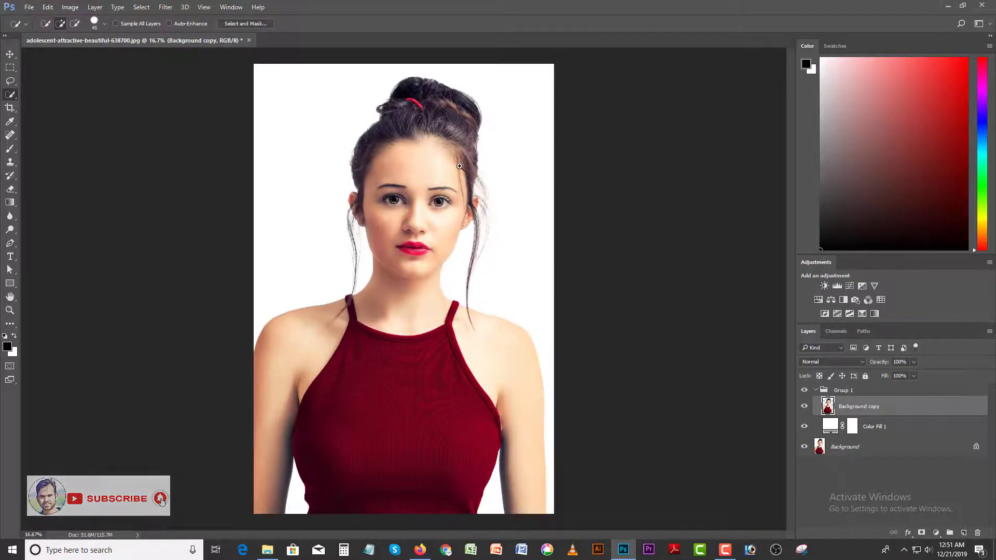
# Step: Change the color fill layer behind the woman to a very light blue, d2f6fd
pyautogui.scroll(2, 462, 169)
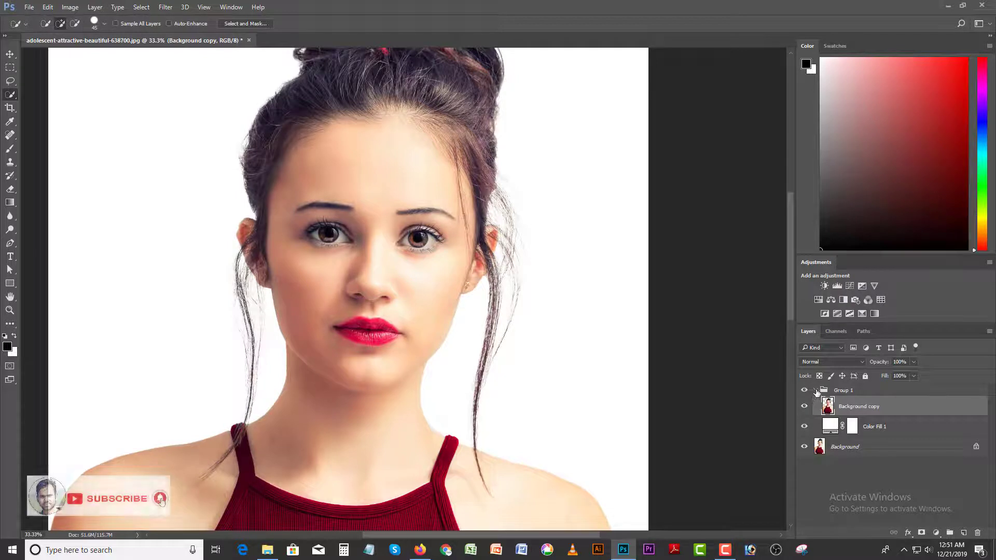
pyautogui.click(828, 426)
pyautogui.doubleClick(828, 426)
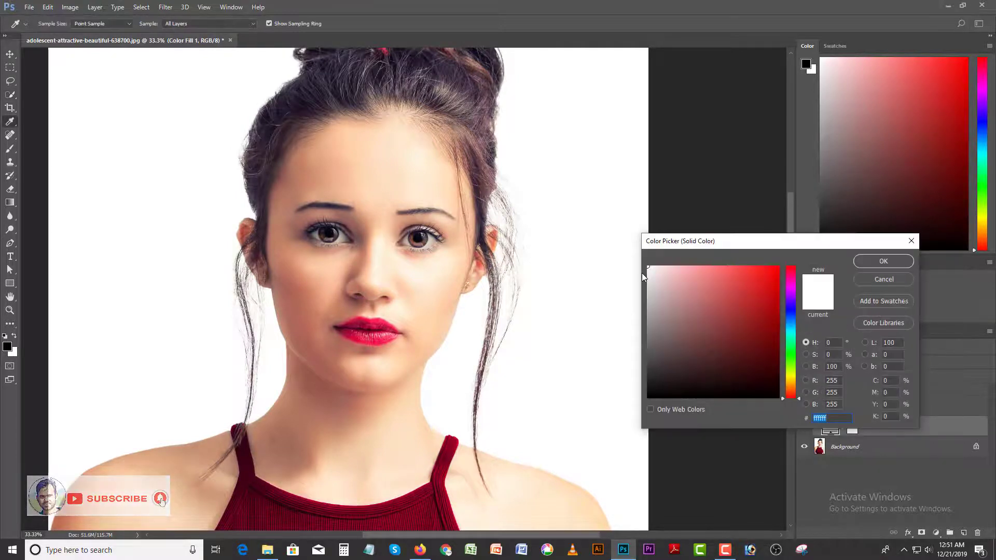
pyautogui.click(790, 329)
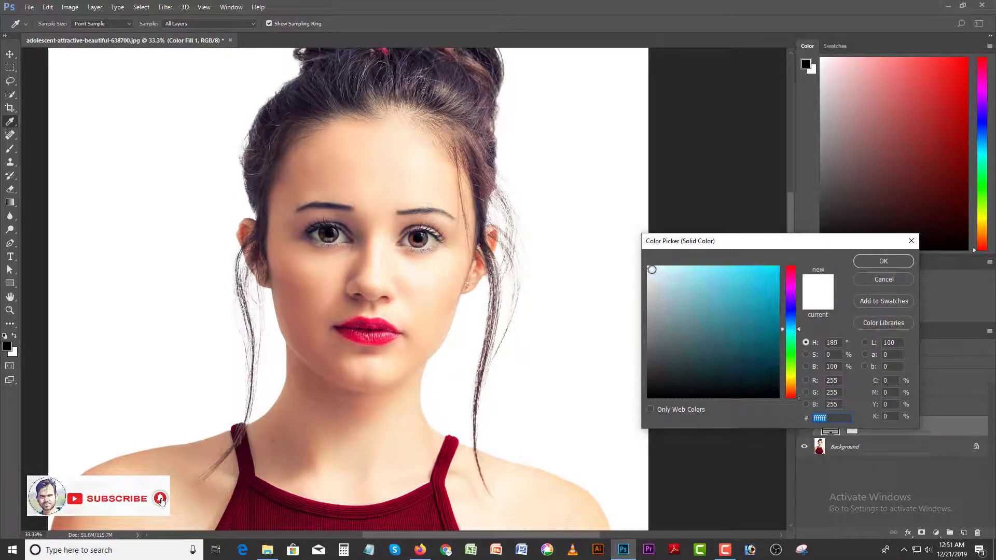
pyautogui.moveTo(652, 267); pyautogui.dragTo(670, 267)
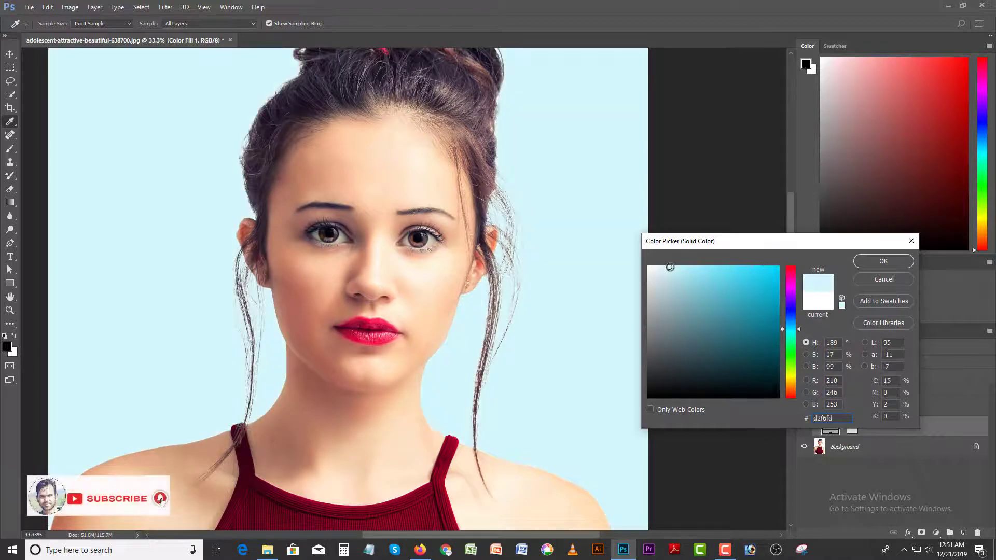
pyautogui.click(883, 260)
pyautogui.press('w')
# Step: Collapse Group 1 and toggle its visibility in full view to compare the light blue version with the original photo
pyautogui.hotkey('ctrl', '-')
pyautogui.hotkey('ctrl', '-')
pyautogui.hotkey('ctrl', '-')
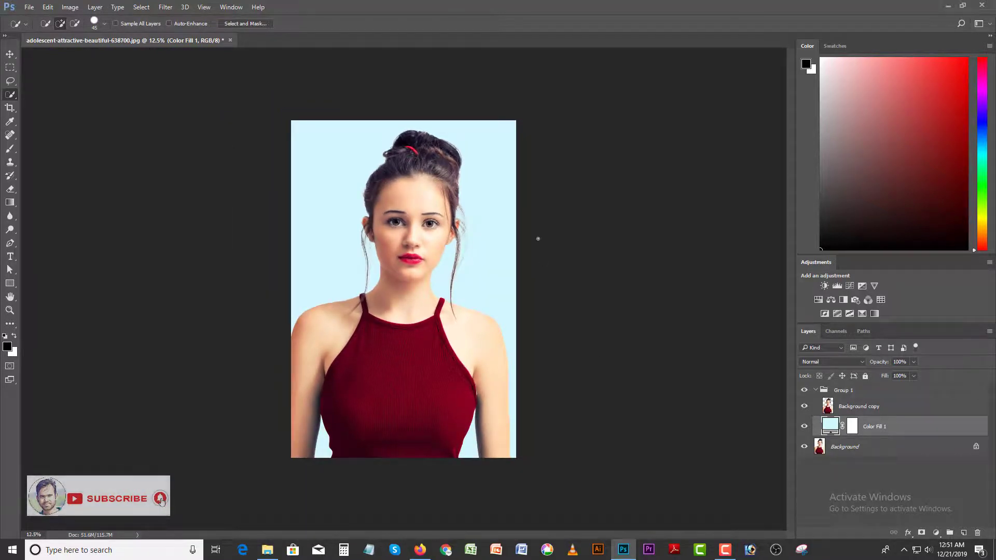
pyautogui.hotkey('ctrl', '+')
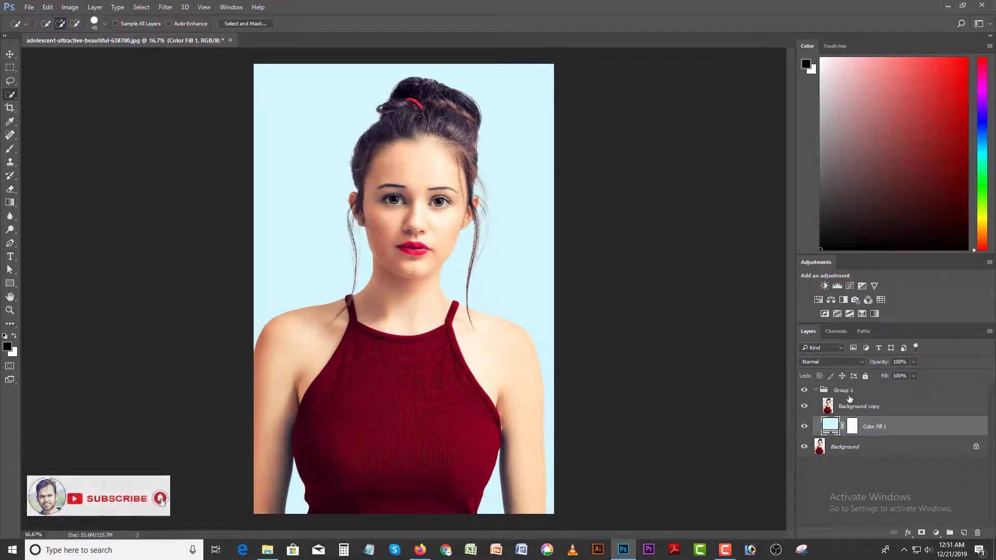
pyautogui.click(817, 394)
pyautogui.click(816, 392)
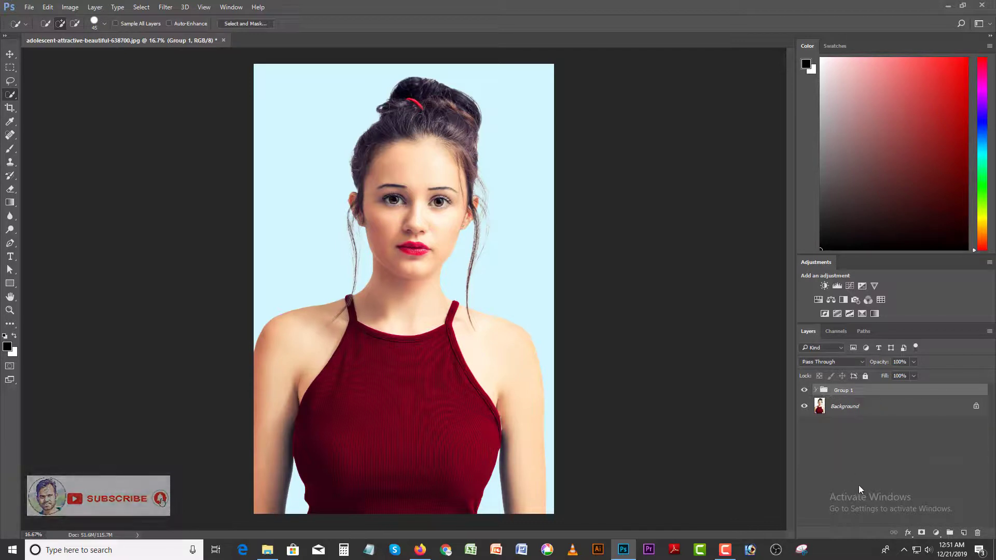
pyautogui.click(804, 391)
pyautogui.click(804, 391)
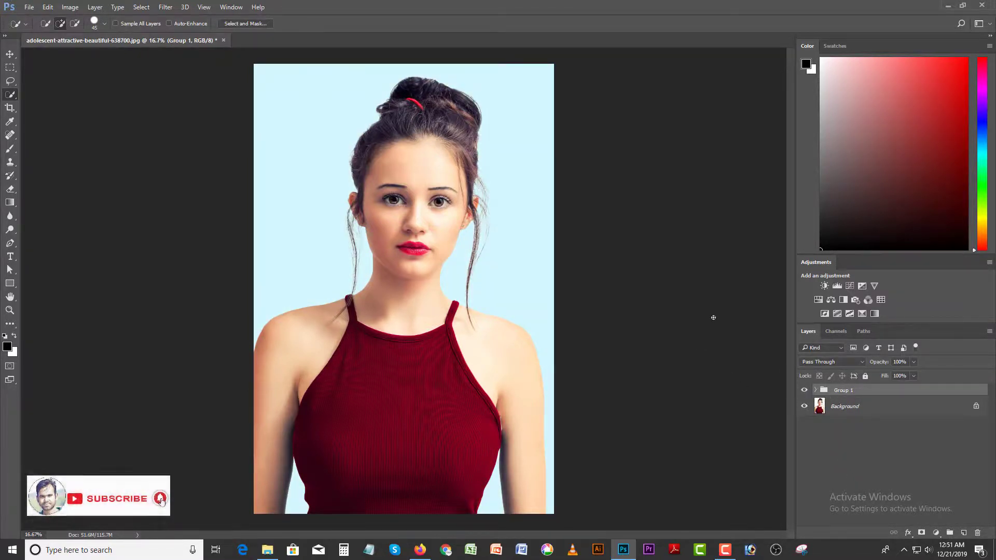